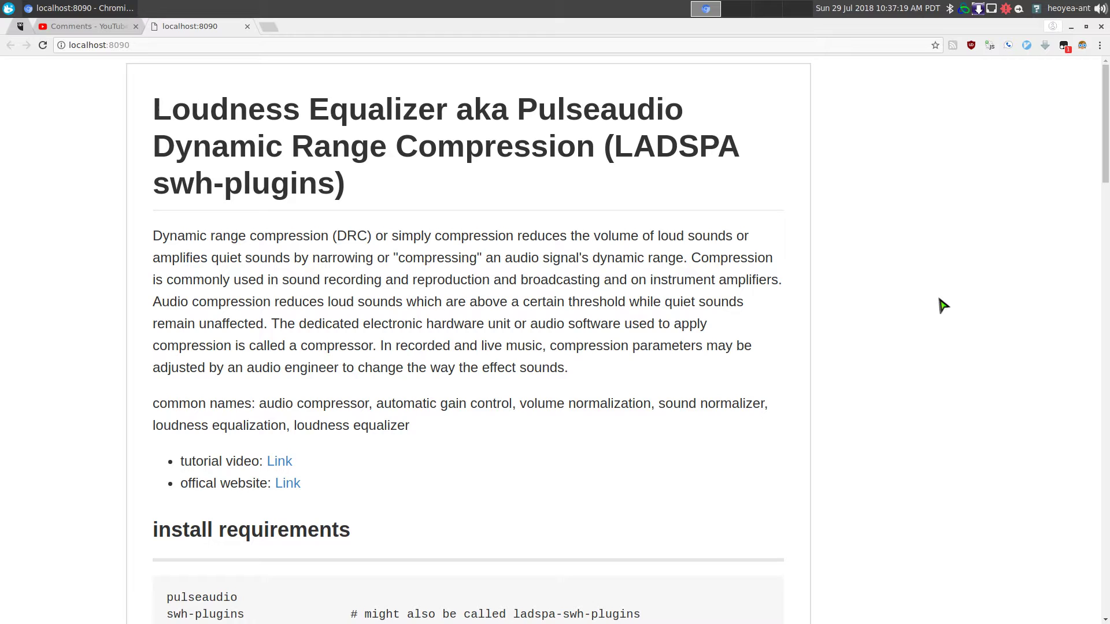
# Highlight each install requirement in turn: pulseaudio, swh-plugins, pavucontrol and ncpamixer.
pyautogui.scroll(-10, 941, 305)
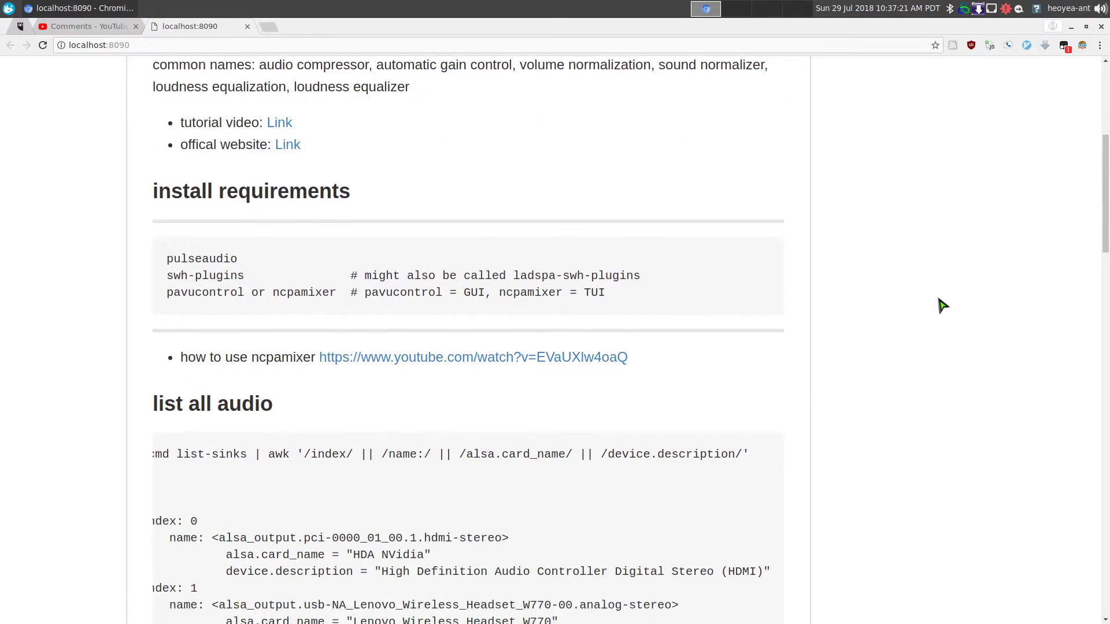
pyautogui.doubleClick(200, 230)
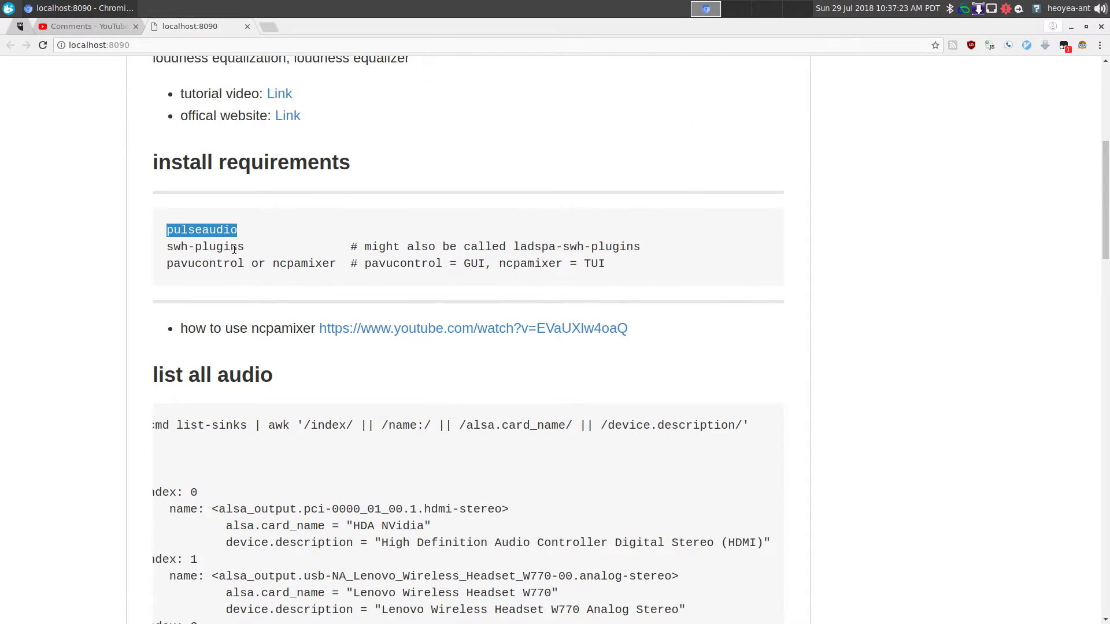
pyautogui.moveTo(253, 247); pyautogui.dragTo(167, 250)
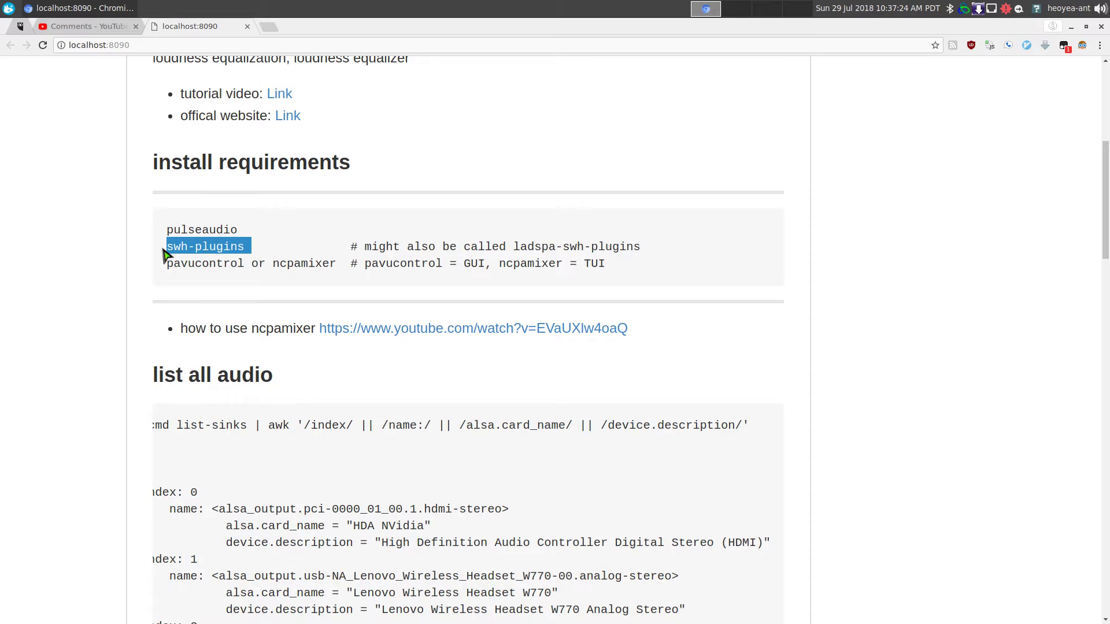
pyautogui.click(193, 283)
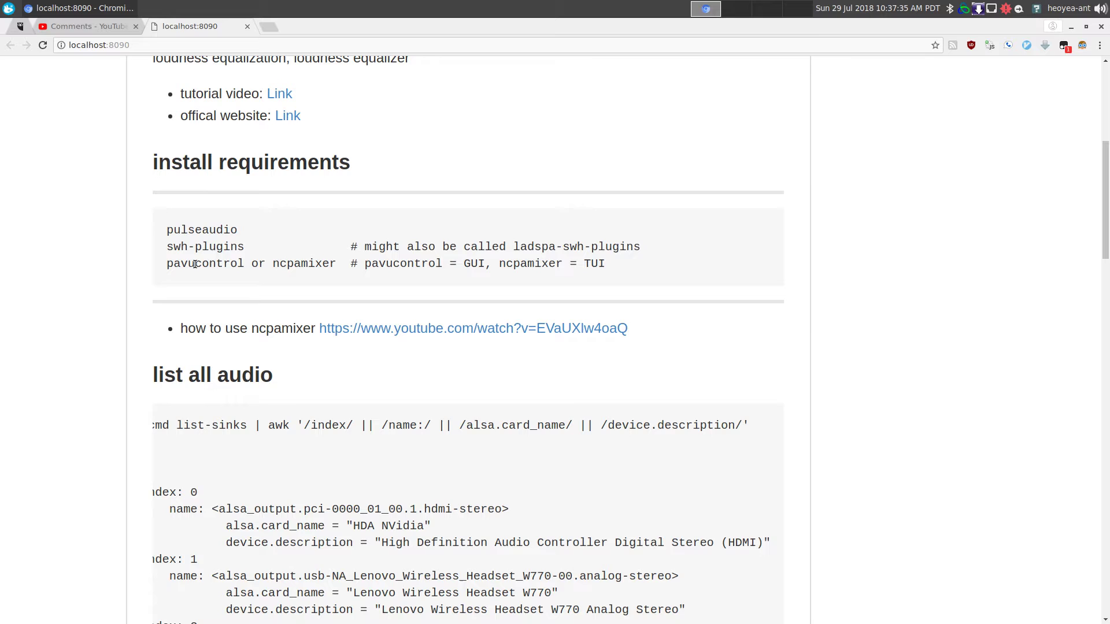
pyautogui.doubleClick(195, 263)
pyautogui.click(201, 289)
pyautogui.doubleClick(296, 264)
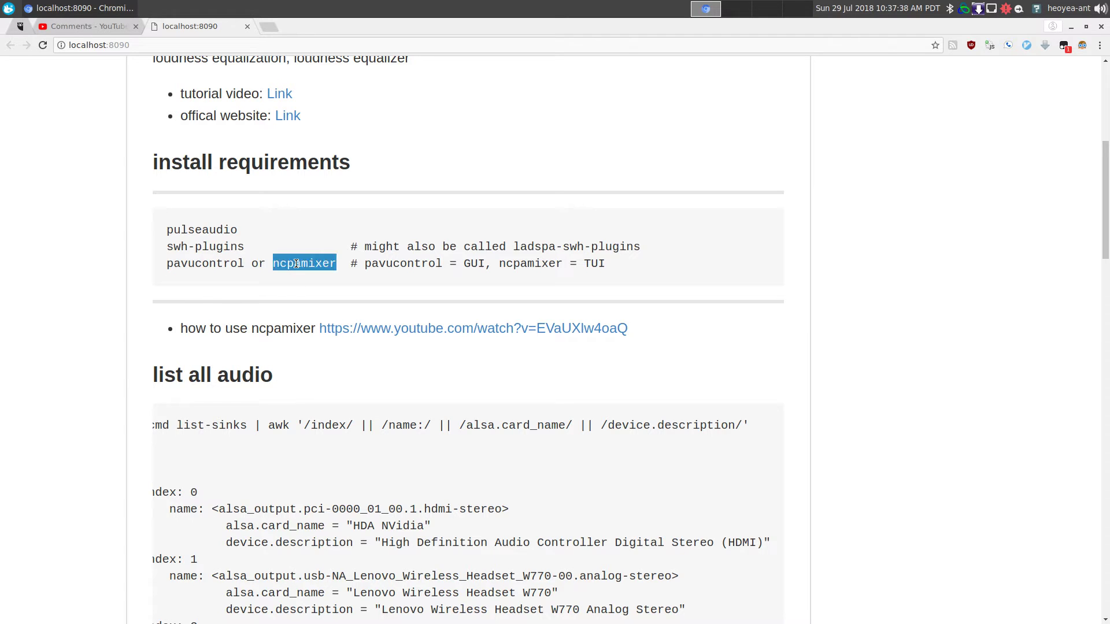
pyautogui.click(287, 304)
# Scroll down to the guide's autostart section and highlight its heading.
pyautogui.scroll(-5, 940, 329)
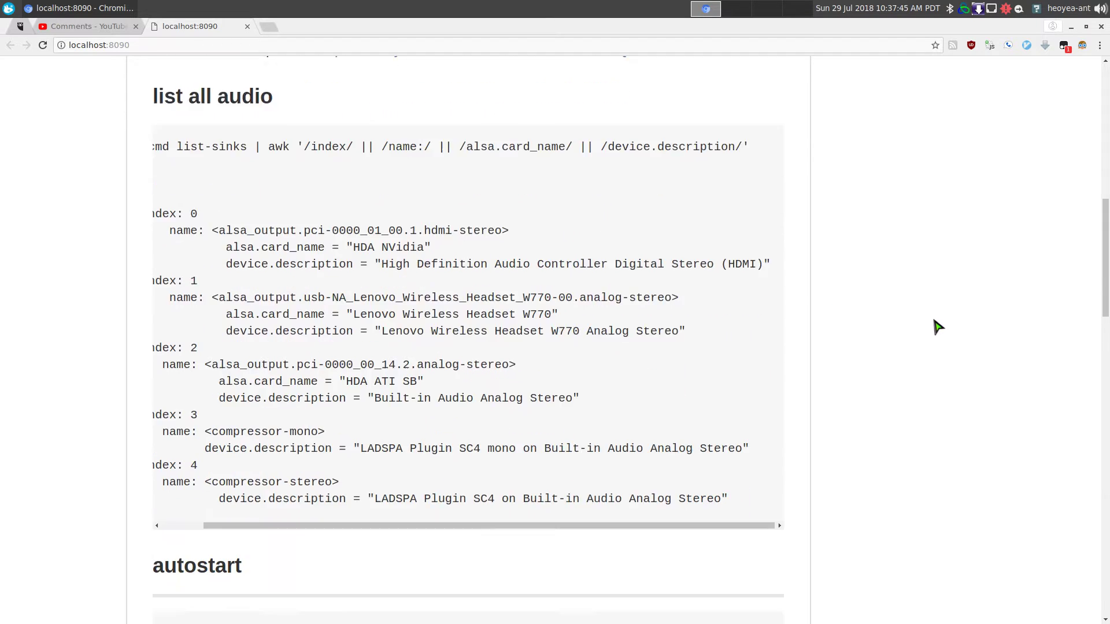
pyautogui.scroll(-7, 937, 327)
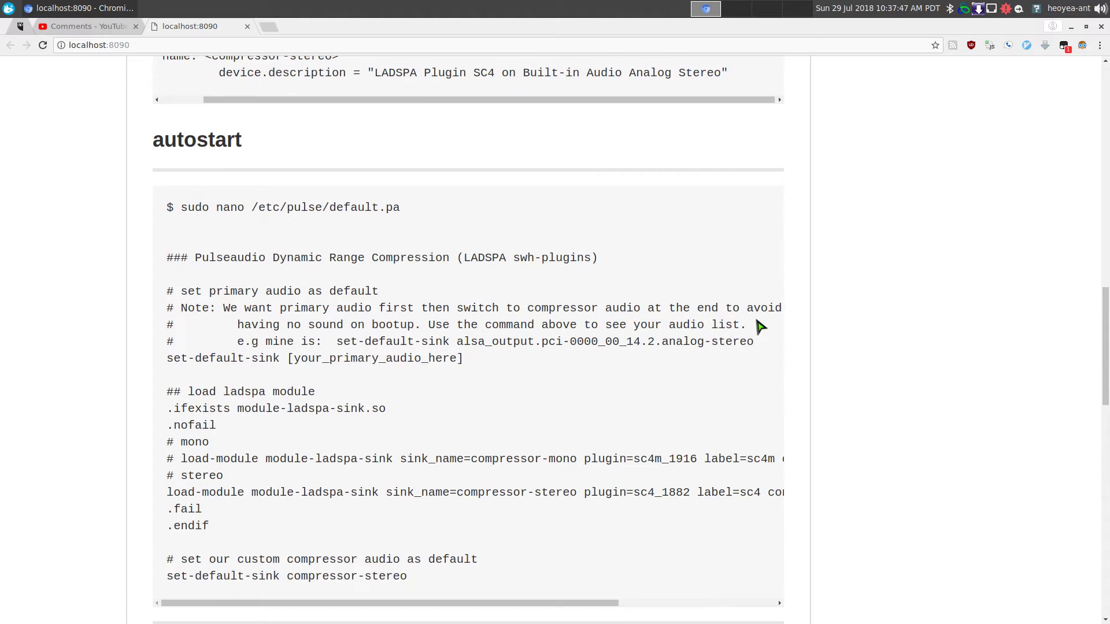
pyautogui.scroll(-1, 761, 327)
pyautogui.moveTo(255, 86); pyautogui.dragTo(69, 90)
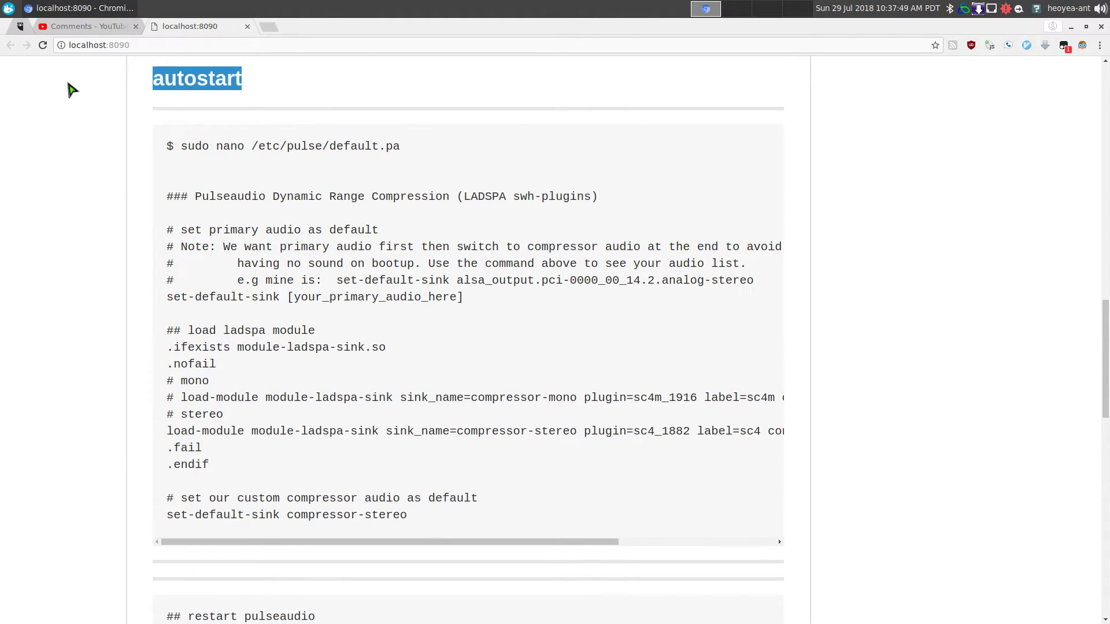
pyautogui.click(328, 271)
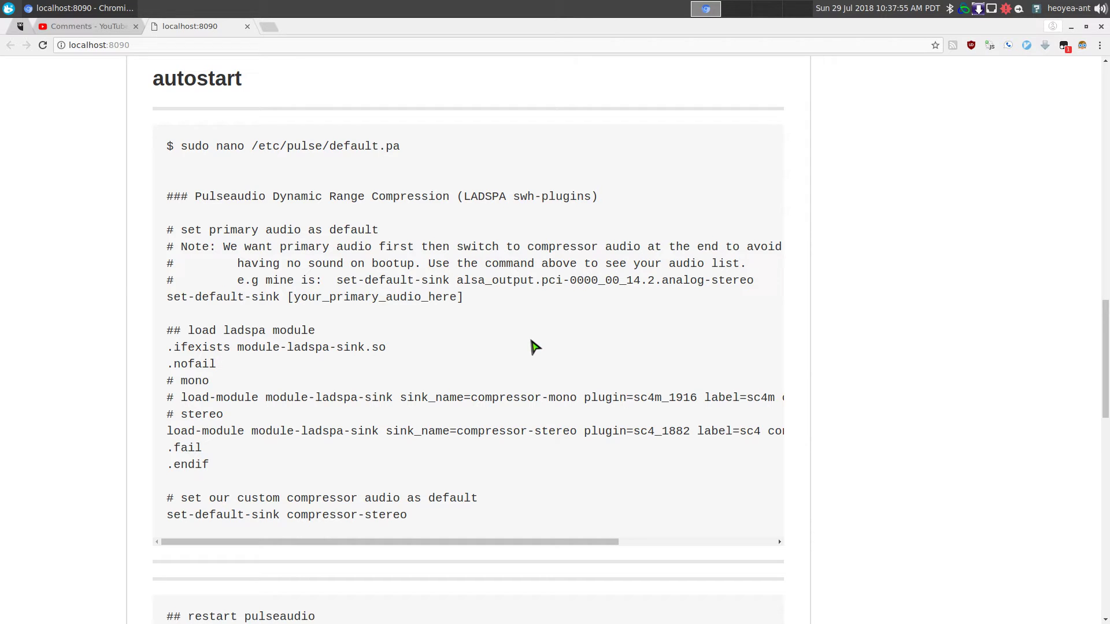
# Mark the default.pa compression config block and the sudo nano /etc/pulse/default.pa command.
pyautogui.moveTo(426, 511); pyautogui.dragTo(131, 200)
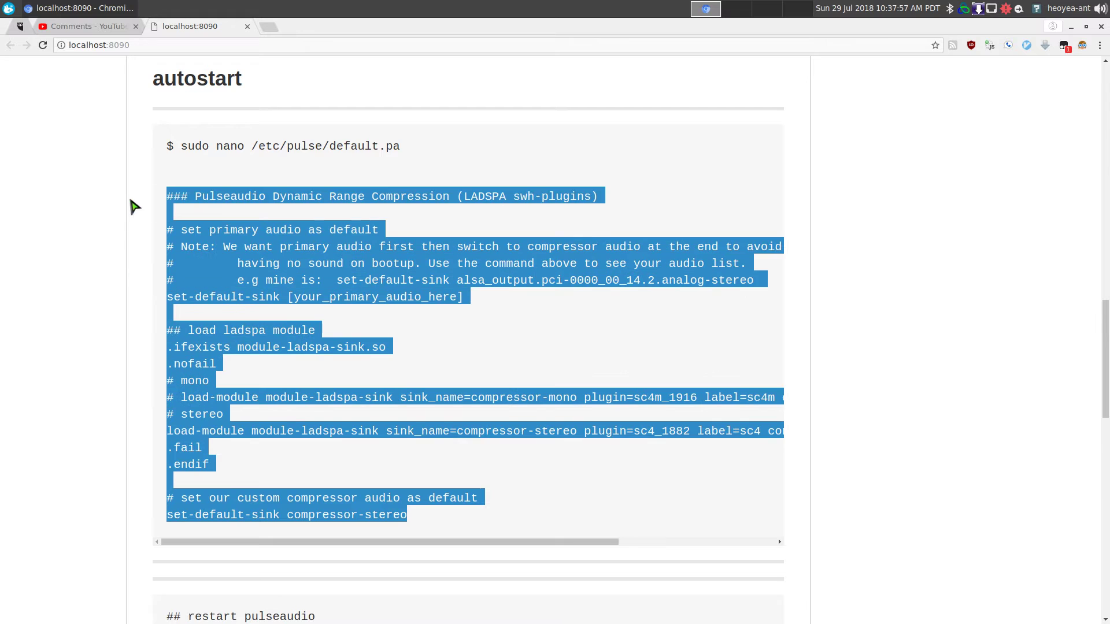
pyautogui.click(189, 194)
pyautogui.moveTo(179, 146); pyautogui.dragTo(399, 147)
pyautogui.click(441, 156)
# In tmux window 9, open /etc/pulse/default.pa in vim with sudo.
pyautogui.hotkey('alt', 'Tab')
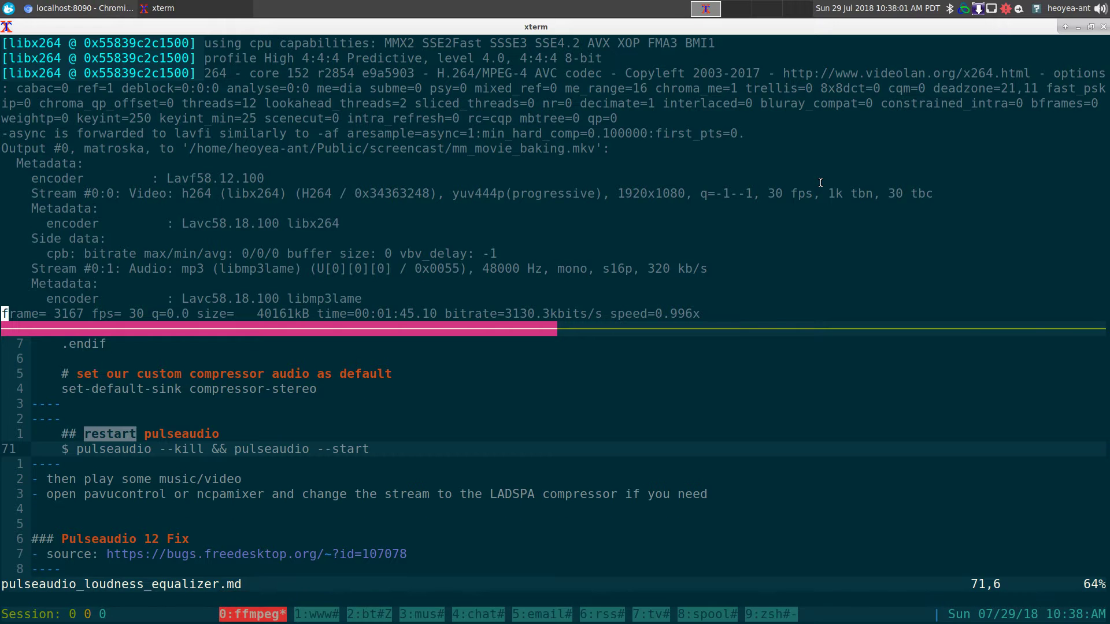
pyautogui.hotkey('ctrl', 'b')
pyautogui.write('9')
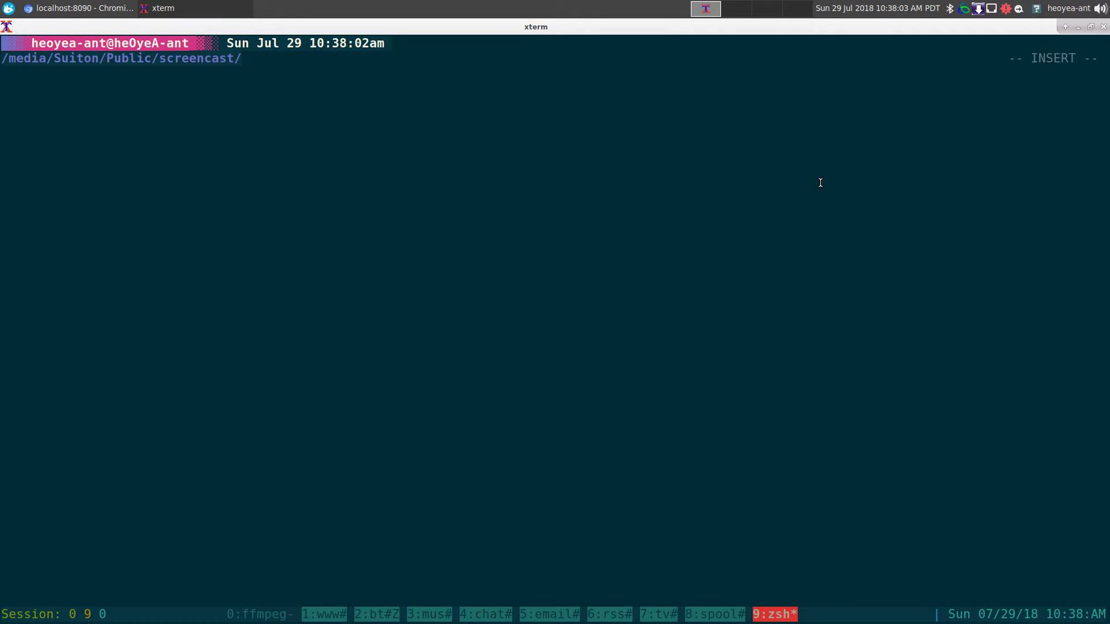
pyautogui.write('su')
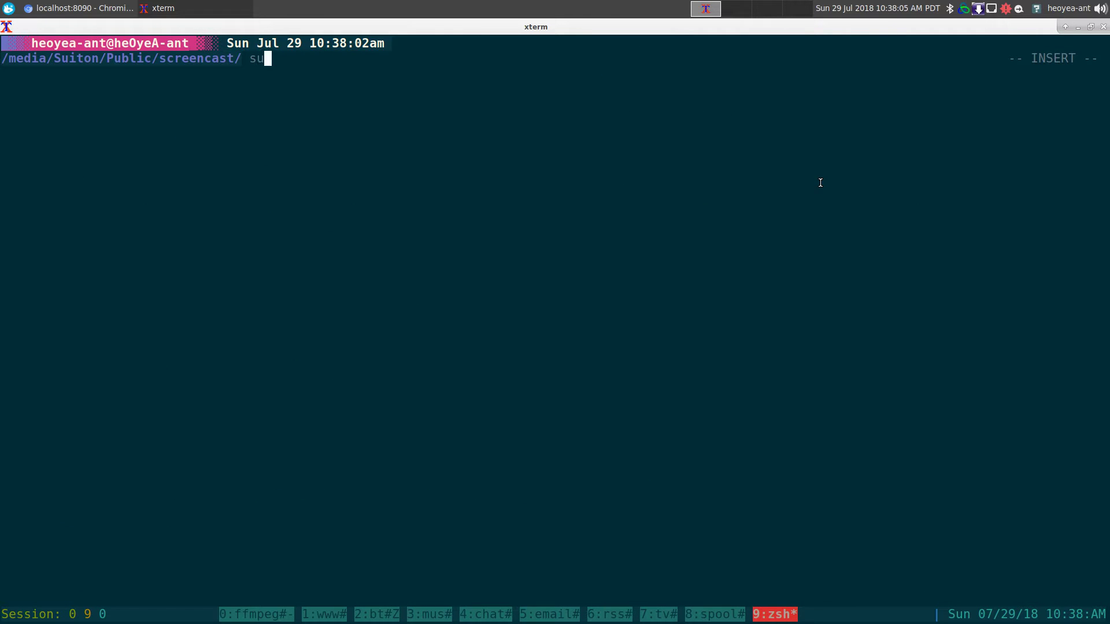
pyautogui.press('End')
pyautogui.press('Return')
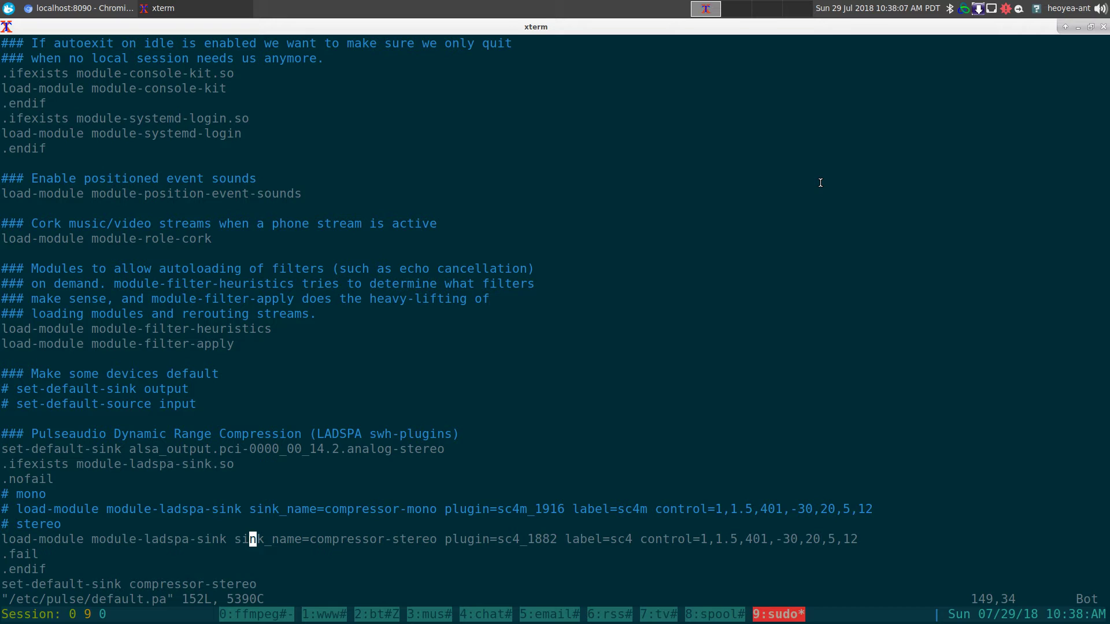
# Line-select the compression block down to set-default-sink compressor-stereo, then the mono lines.
pyautogui.press('Up')
pyautogui.press('Up')
pyautogui.press('Up')
pyautogui.press('Up')
pyautogui.press('Up')
pyautogui.press('Up')
pyautogui.press('Up')
pyautogui.hotkey('shift', 'v')
pyautogui.press('Down')
pyautogui.press('Down')
pyautogui.press('Down')
pyautogui.press('Down')
pyautogui.press('Down')
pyautogui.press('Down')
pyautogui.press('Down')
pyautogui.press('Down')
pyautogui.press('Down')
pyautogui.press('Down')
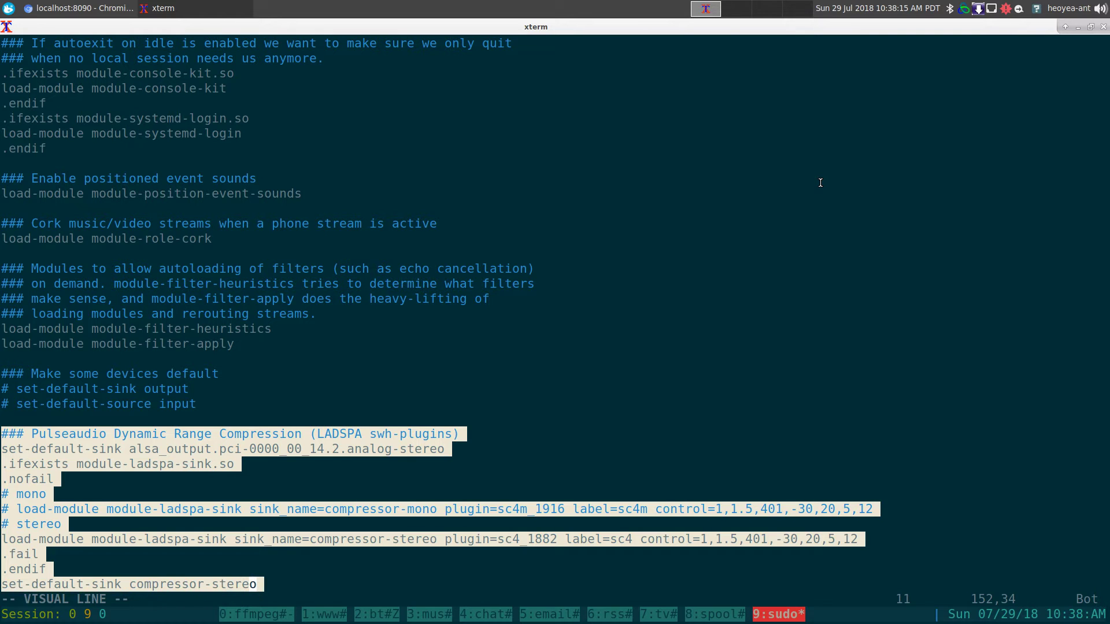
pyautogui.press('Escape')
pyautogui.press('k')
pyautogui.press('k')
pyautogui.press('k')
pyautogui.press('k')
pyautogui.press('k')
pyautogui.press('k')
pyautogui.hotkey('shift', 'v')
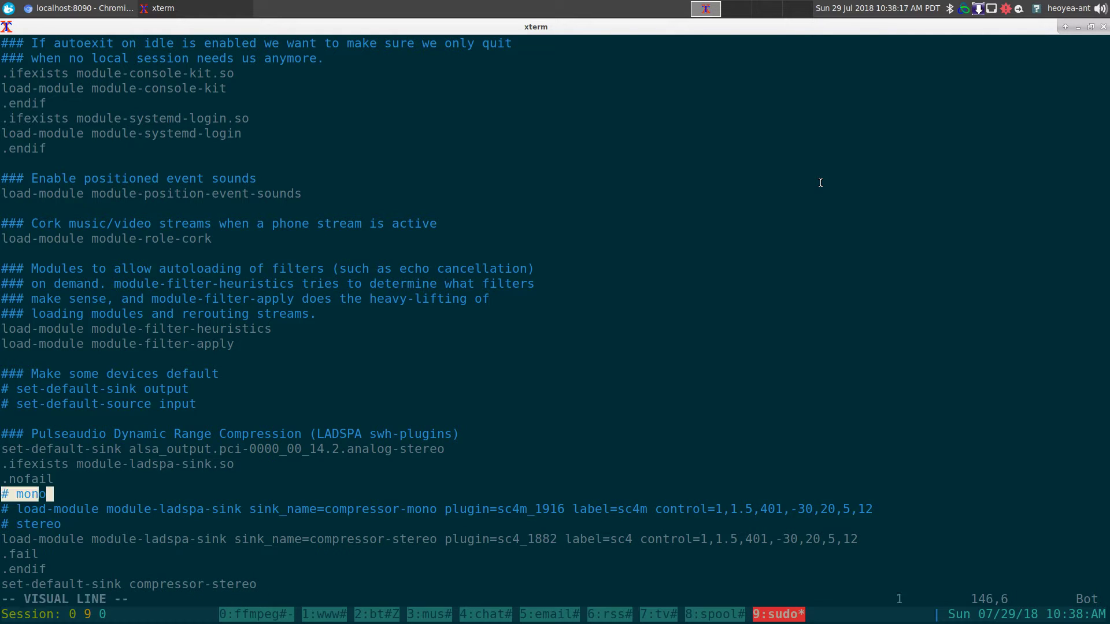
pyautogui.press('j')
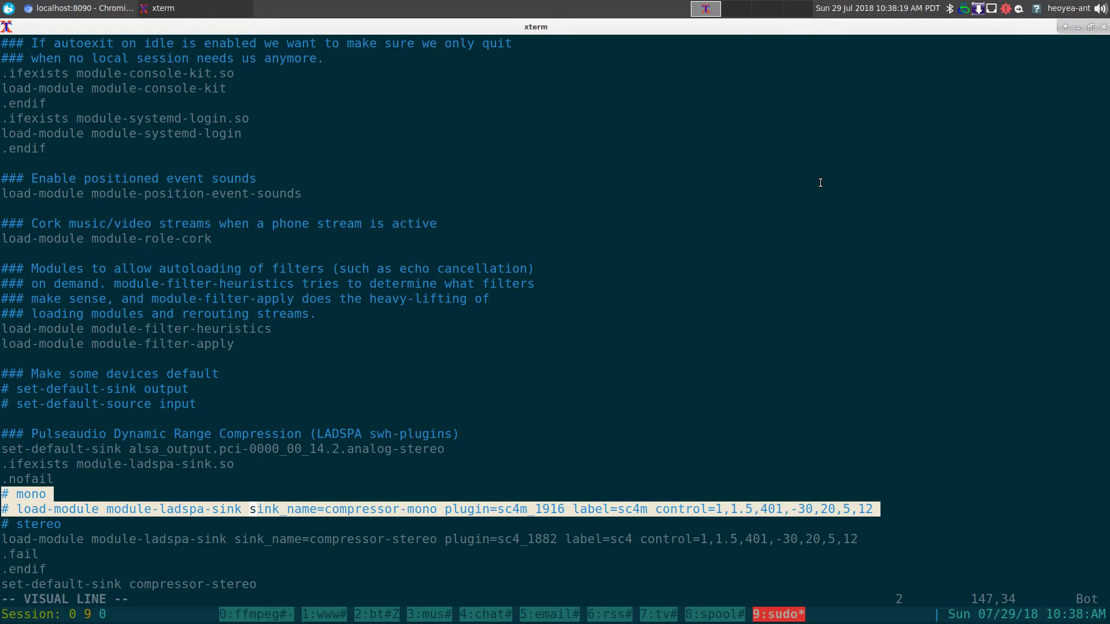
pyautogui.press('Escape')
# Line-select the stereo lines, then mark the sc4m plugin name in tmux copy mode.
pyautogui.press('j')
pyautogui.hotkey('shift', 'v')
pyautogui.press('j')
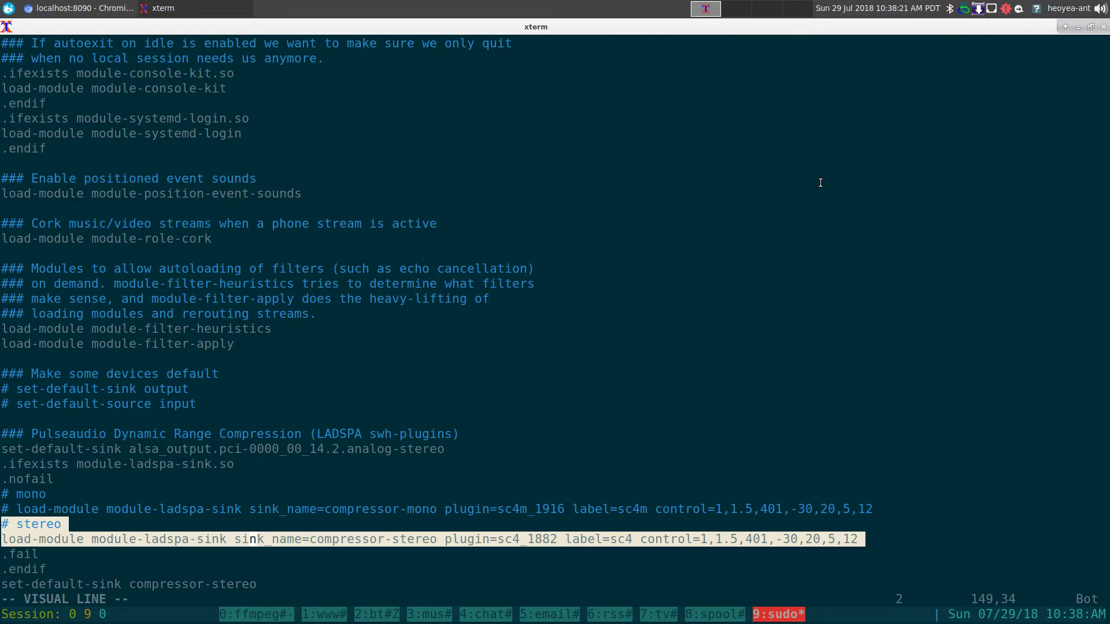
pyautogui.press('Escape')
pyautogui.hotkey('ctrl', 'b')
pyautogui.press('[')
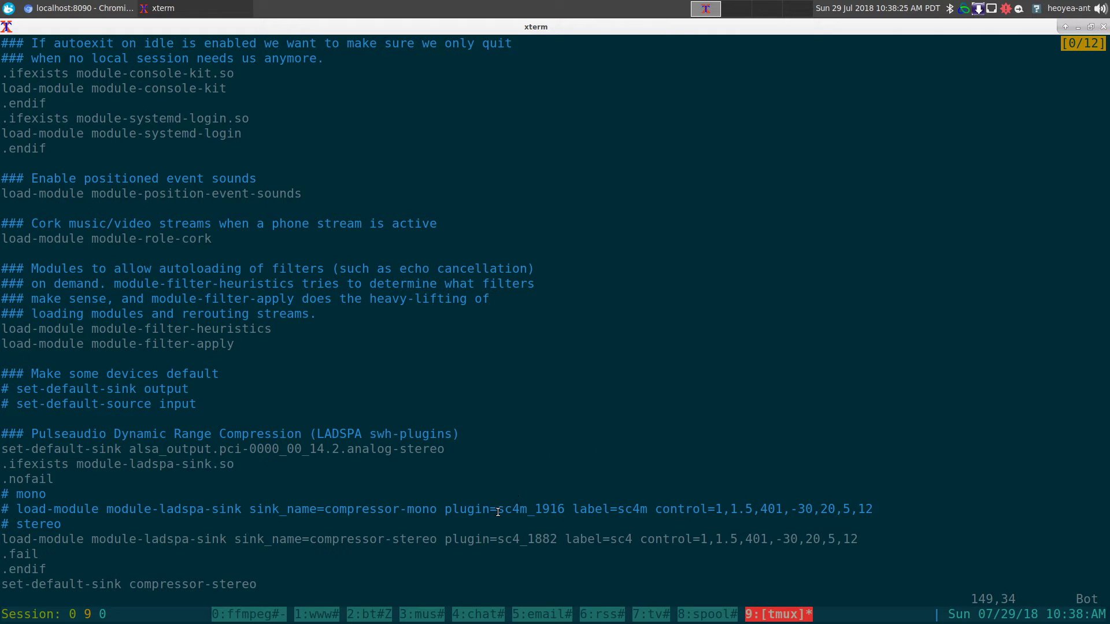
pyautogui.moveTo(497, 513)
pyautogui.mouseDown()
pyautogui.moveTo(532, 512)
pyautogui.moveTo(529, 540)
pyautogui.mouseUp()
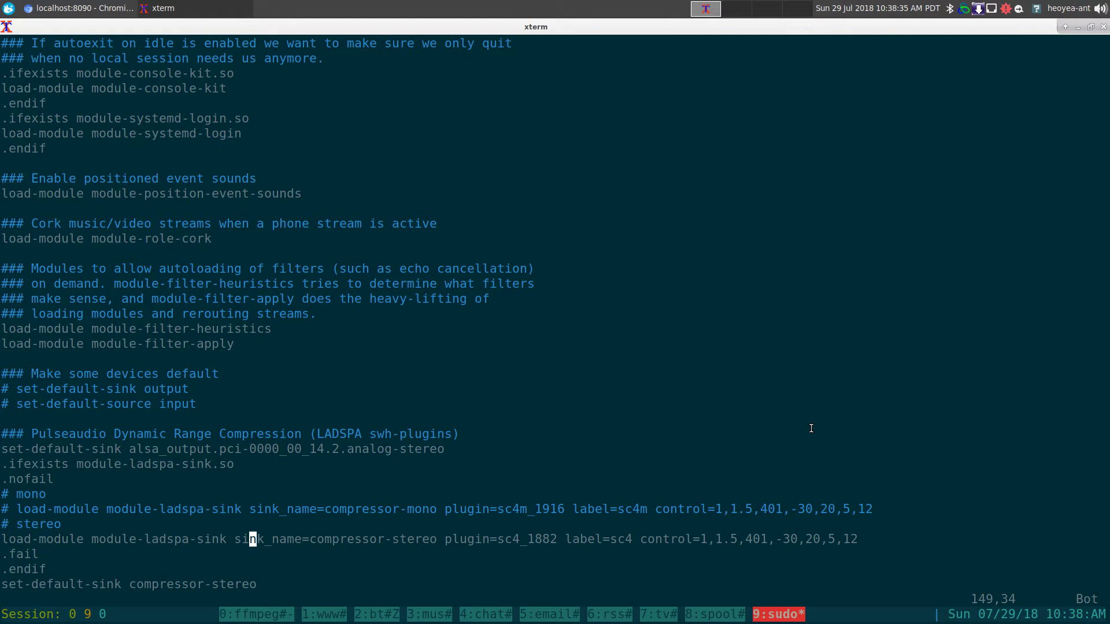
# Highlight the alsa analog default-sink and set-default-sink compressor-stereo lines in default.pa.
pyautogui.press('Up')
pyautogui.press('Up')
pyautogui.press('Up')
pyautogui.press('Up')
pyautogui.press('Up')
pyautogui.press('Up')
pyautogui.hotkey('shift', 'v')
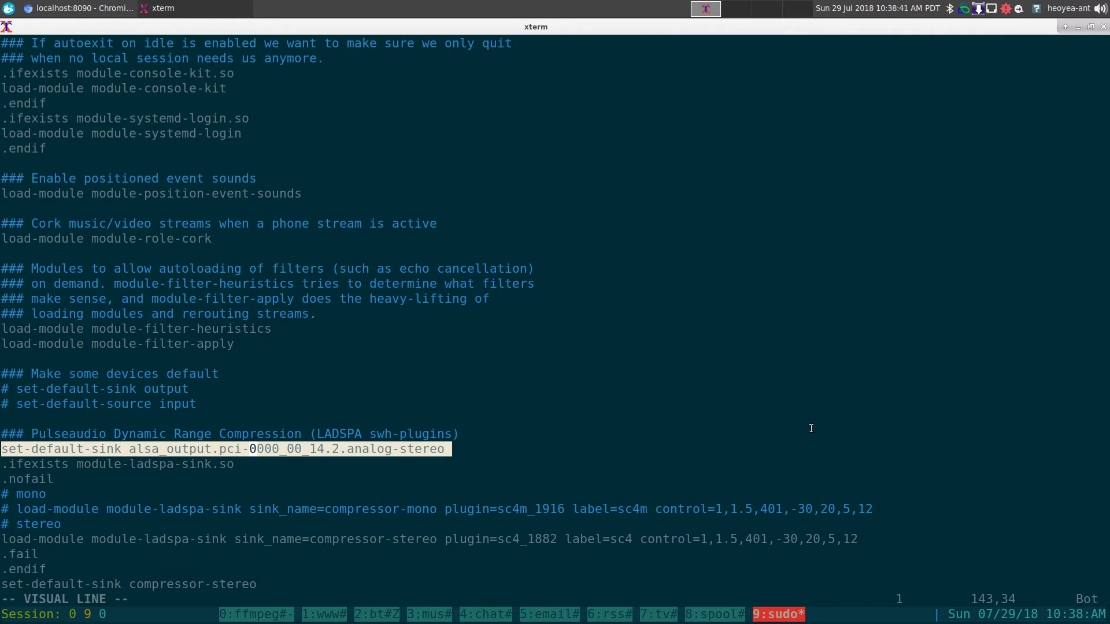
pyautogui.press('Escape')
pyautogui.press('Down')
pyautogui.press('Down')
pyautogui.press('Down')
pyautogui.press('Down')
pyautogui.press('Down')
pyautogui.press('Down')
pyautogui.press('Down')
pyautogui.press('Down')
pyautogui.press('Down')
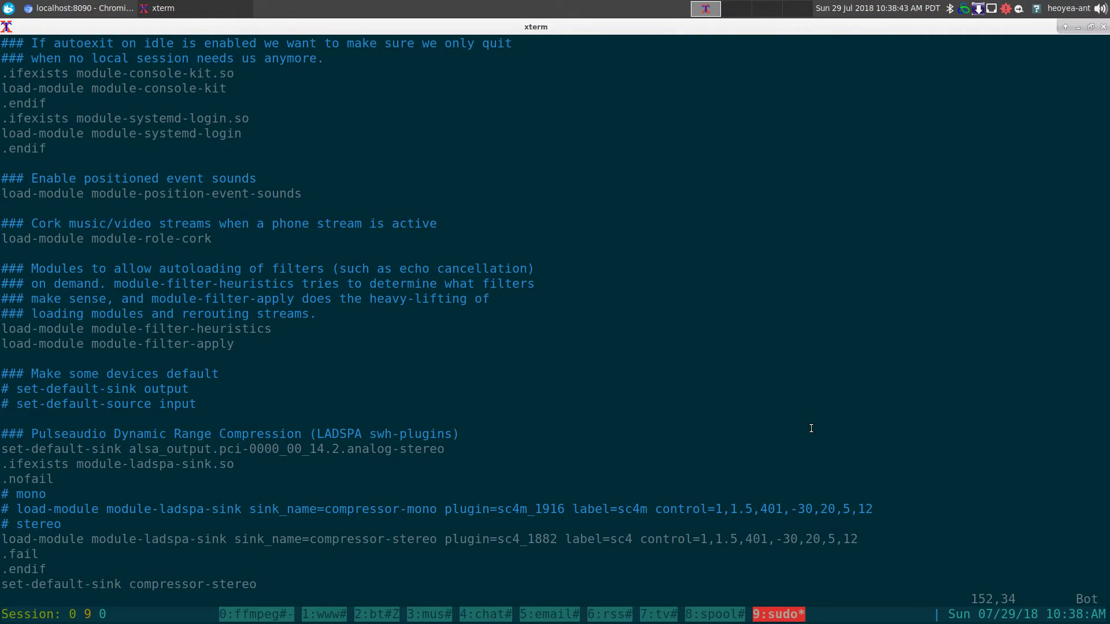
pyautogui.hotkey('shift', 'v')
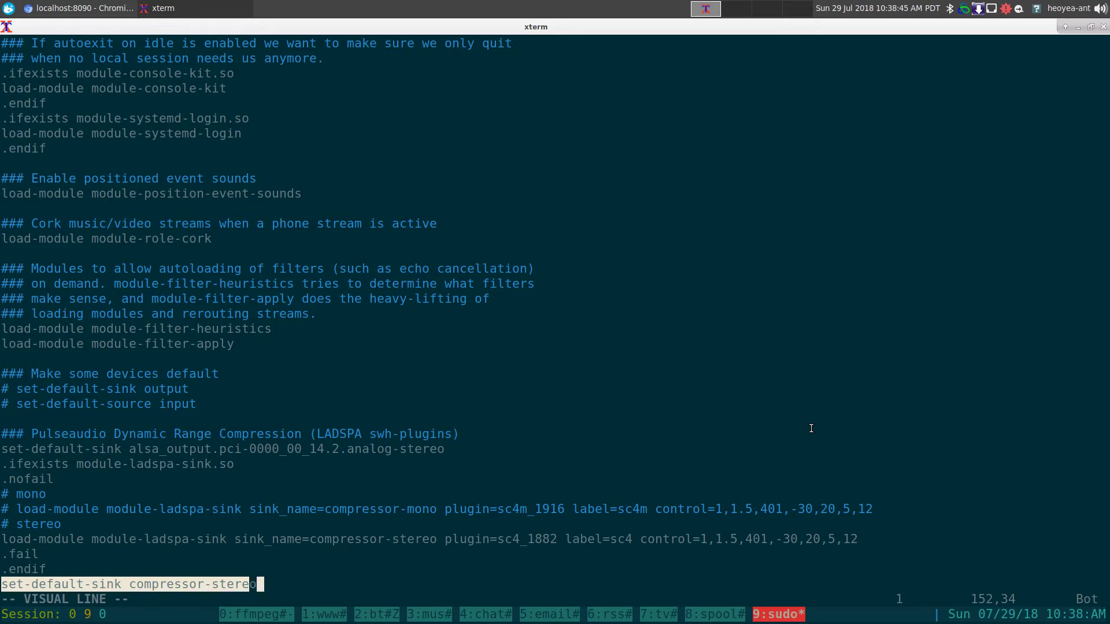
pyautogui.press('y')
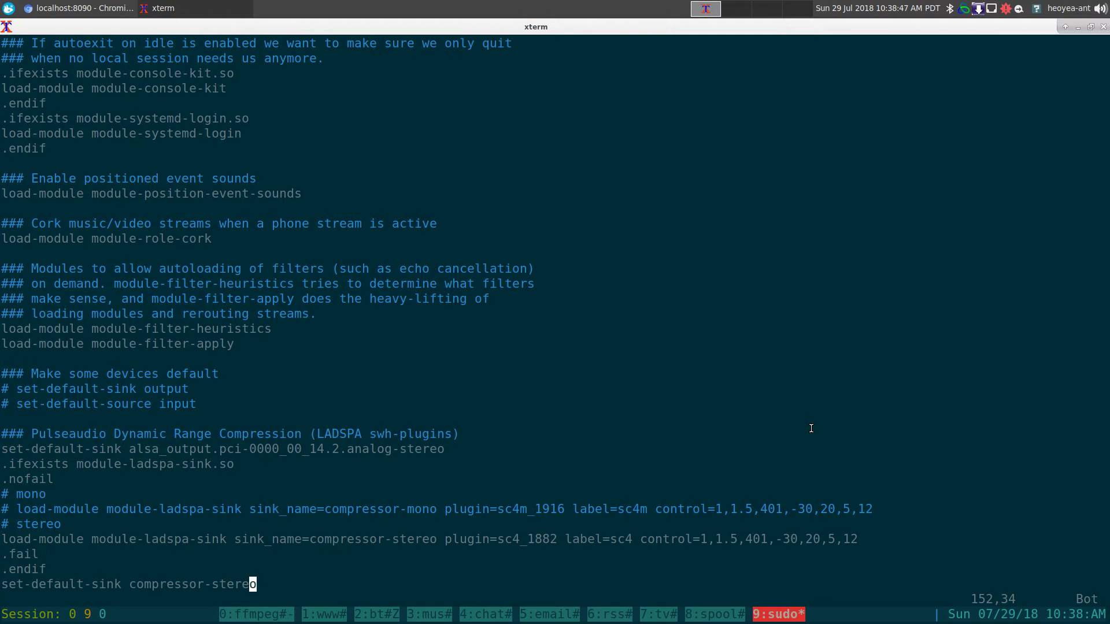
pyautogui.press('Up')
pyautogui.press('Up')
pyautogui.press('Up')
pyautogui.press('Up')
pyautogui.press('Up')
pyautogui.press('Up')
pyautogui.press('Up')
pyautogui.press('Up')
pyautogui.press('Up')
pyautogui.hotkey('shift', 'v')
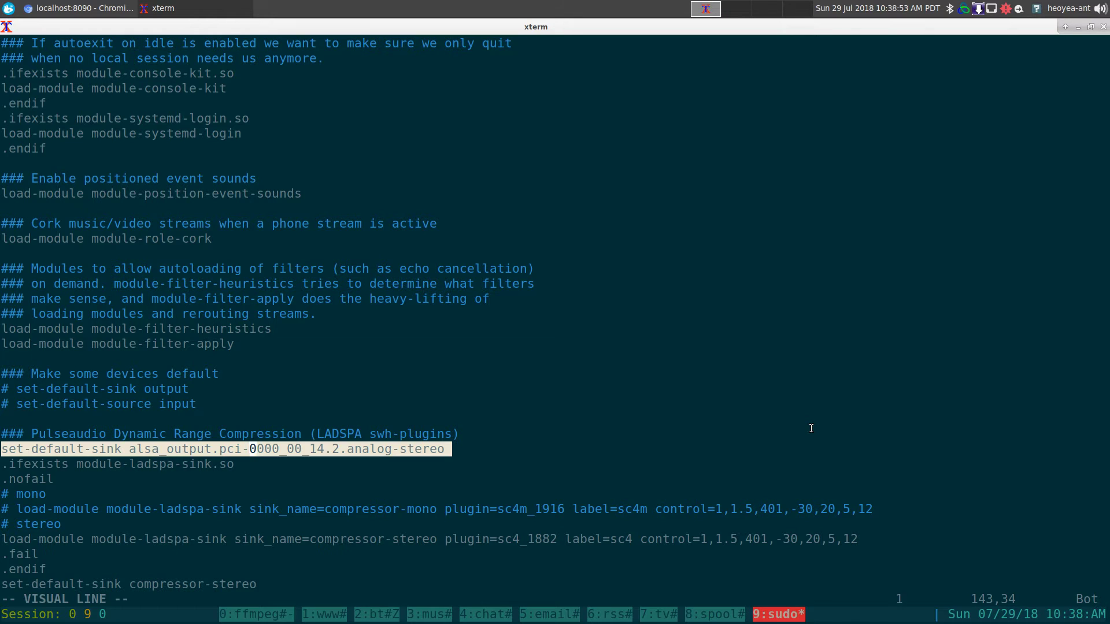
pyautogui.press('Escape')
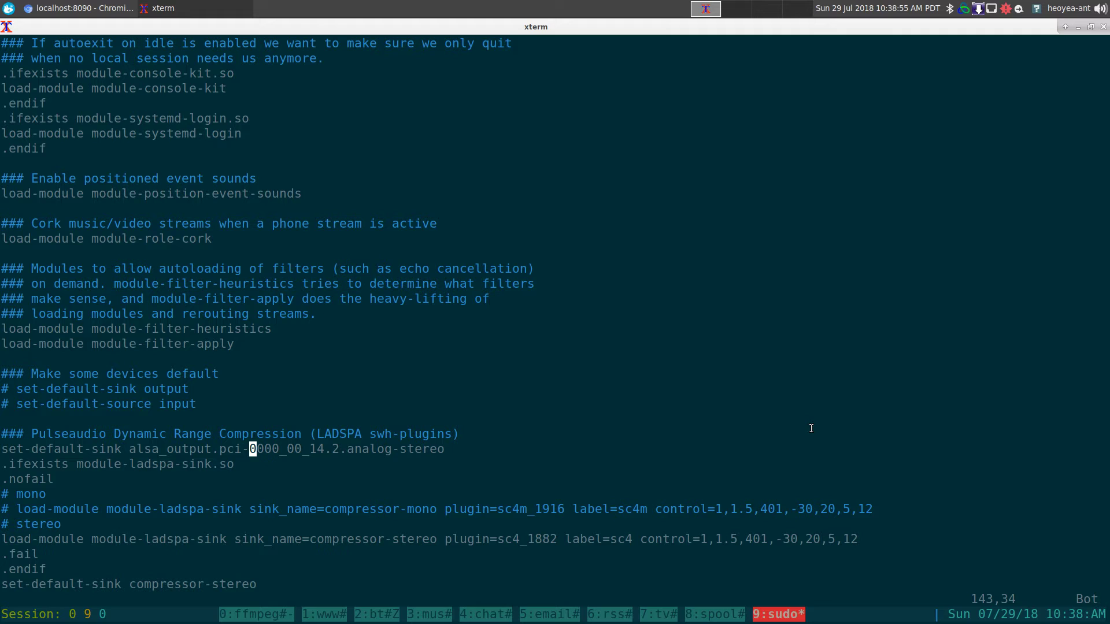
# Copy the sink name alsa_output.pci-0000_00_14.2.analog-stereo in tmux copy mode.
pyautogui.hotkey('ctrl', 'b')
pyautogui.press('[')
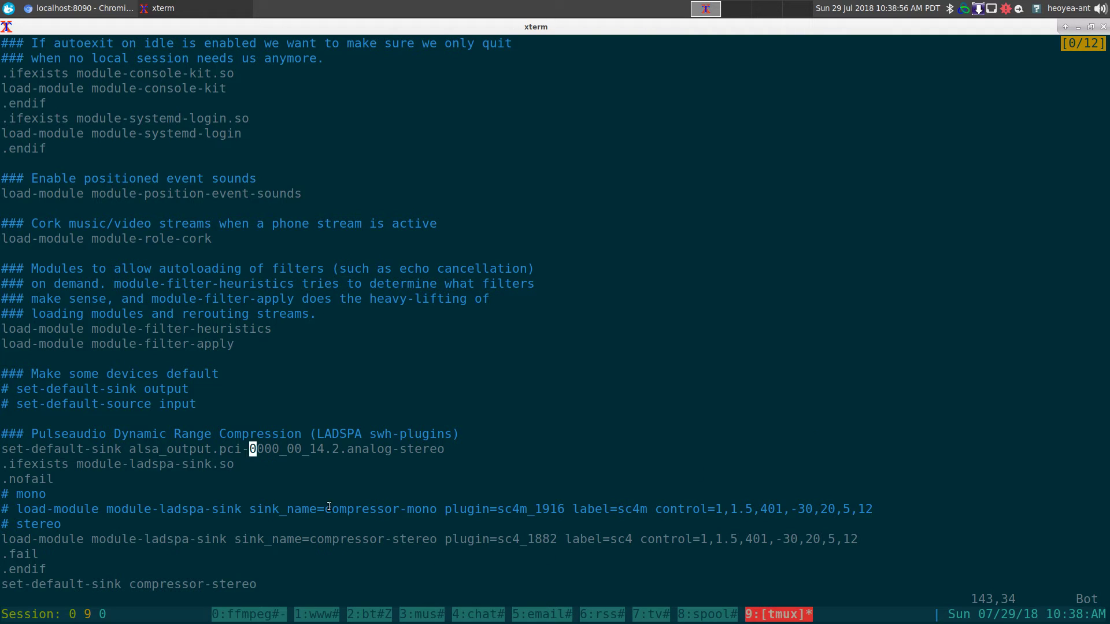
pyautogui.doubleClick(283, 450)
pyautogui.press('Escape')
# Split a new shell pane below and select the guide's pacmd list-sinks command.
pyautogui.hotkey('ctrl', 'b')
pyautogui.press('"')
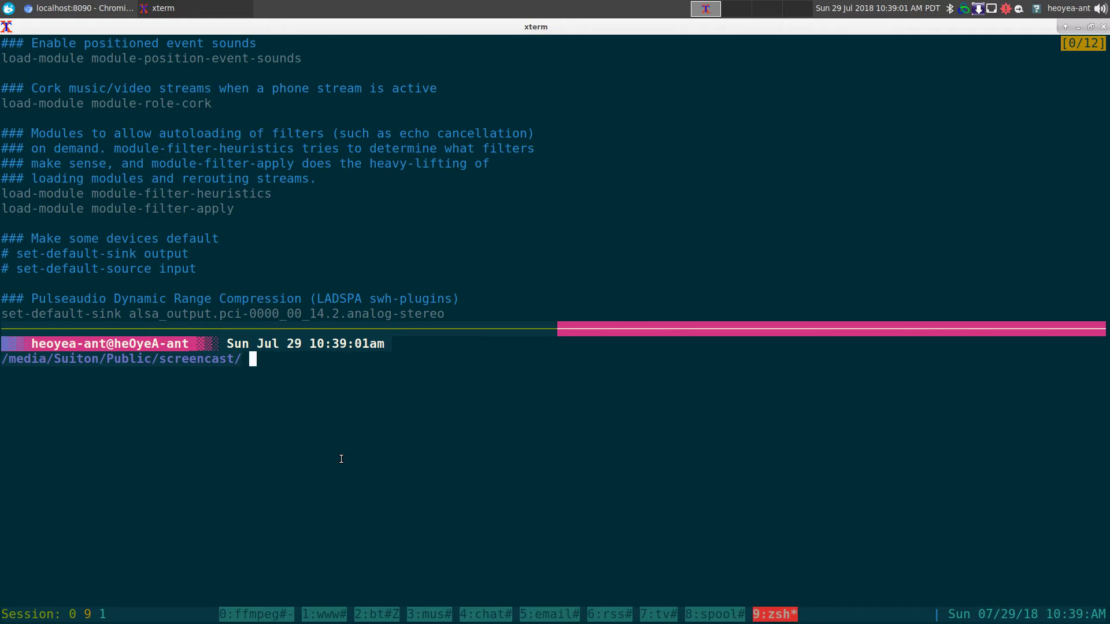
pyautogui.hotkey('alt', 'Tab')
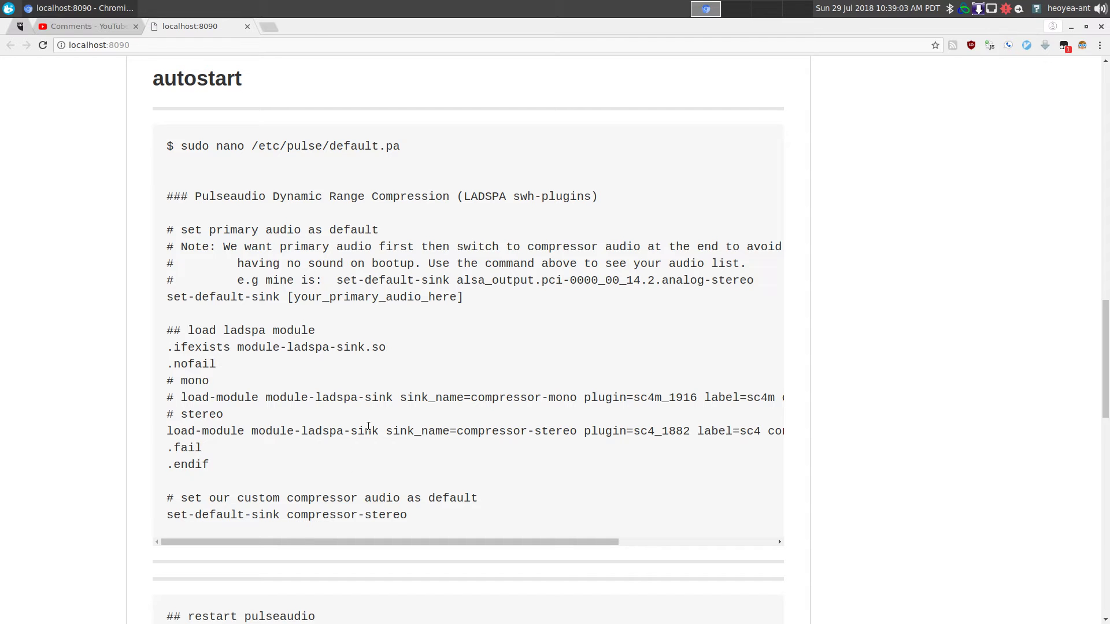
pyautogui.scroll(7, 431, 343)
pyautogui.scroll(2, 431, 343)
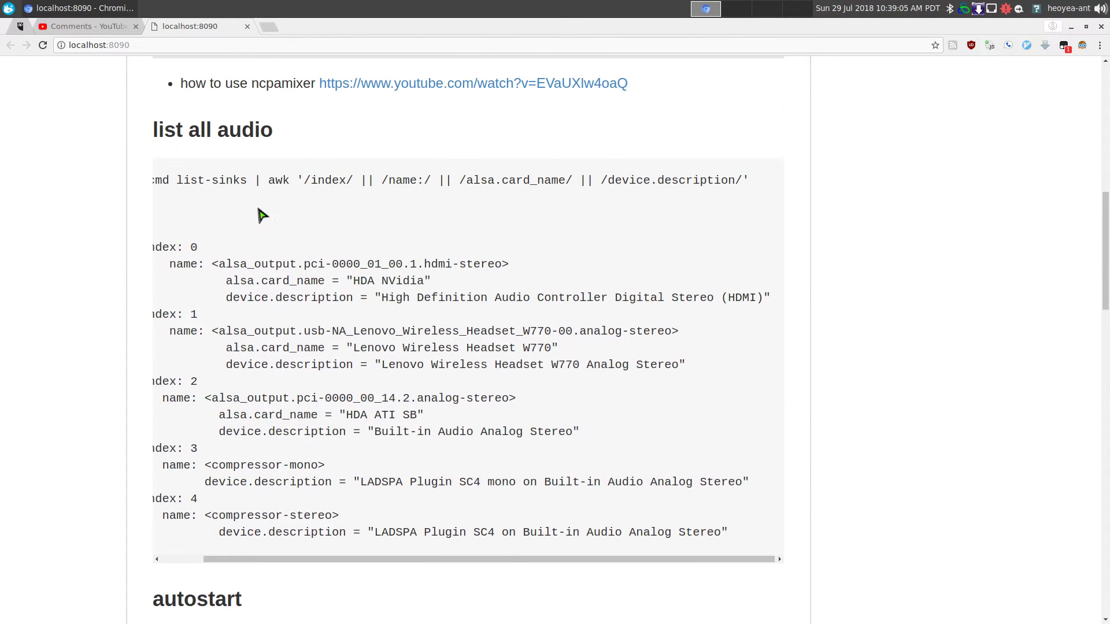
pyautogui.tripleClick(179, 184)
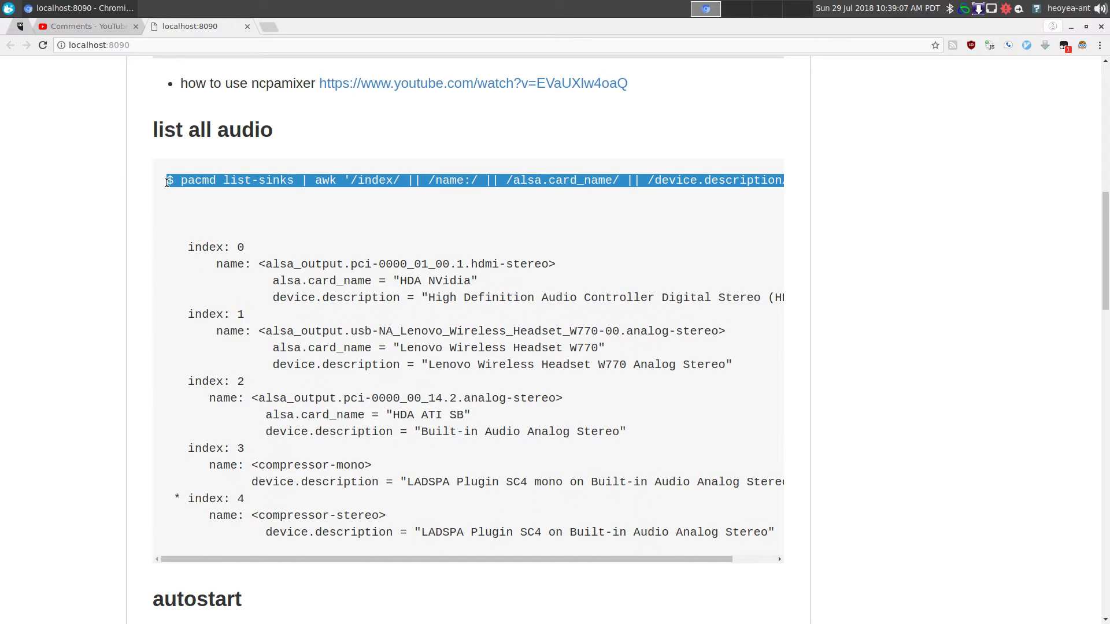
pyautogui.moveTo(181, 180); pyautogui.dragTo(793, 188)
pyautogui.press('super+c')
# Run pacmd list-sinks in the zoomed pane and pick out the alsa_output.pci-0000_00_14.2.analog-stereo sink.
pyautogui.hotkey('alt', 'Tab')
pyautogui.middleClick(708, 302)
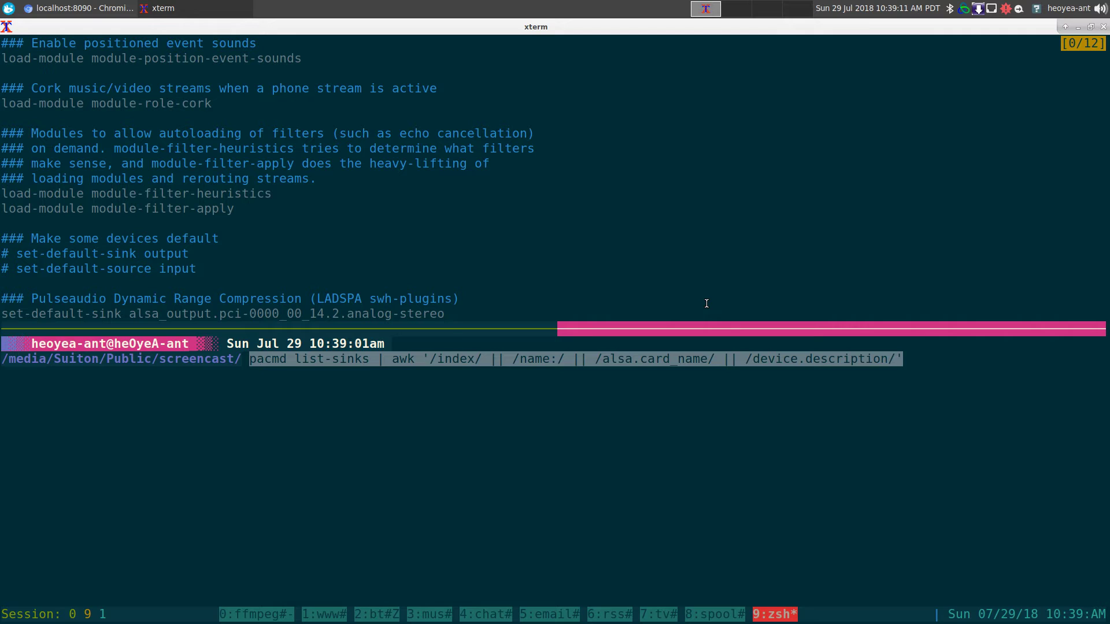
pyautogui.press('Return')
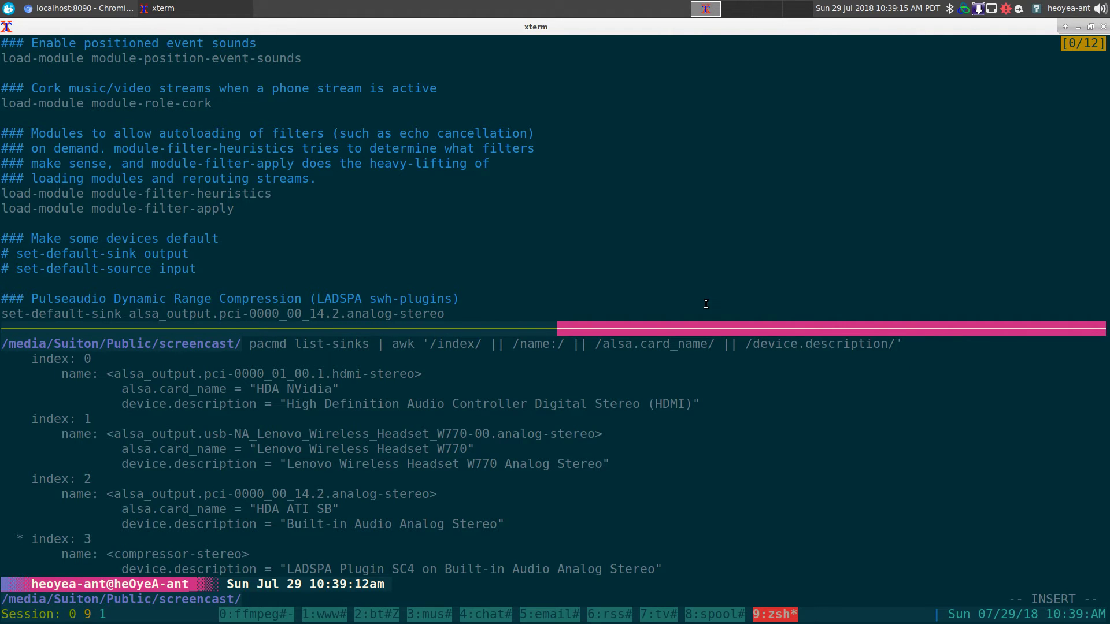
pyautogui.hotkey('ctrl', 'b')
pyautogui.press('z')
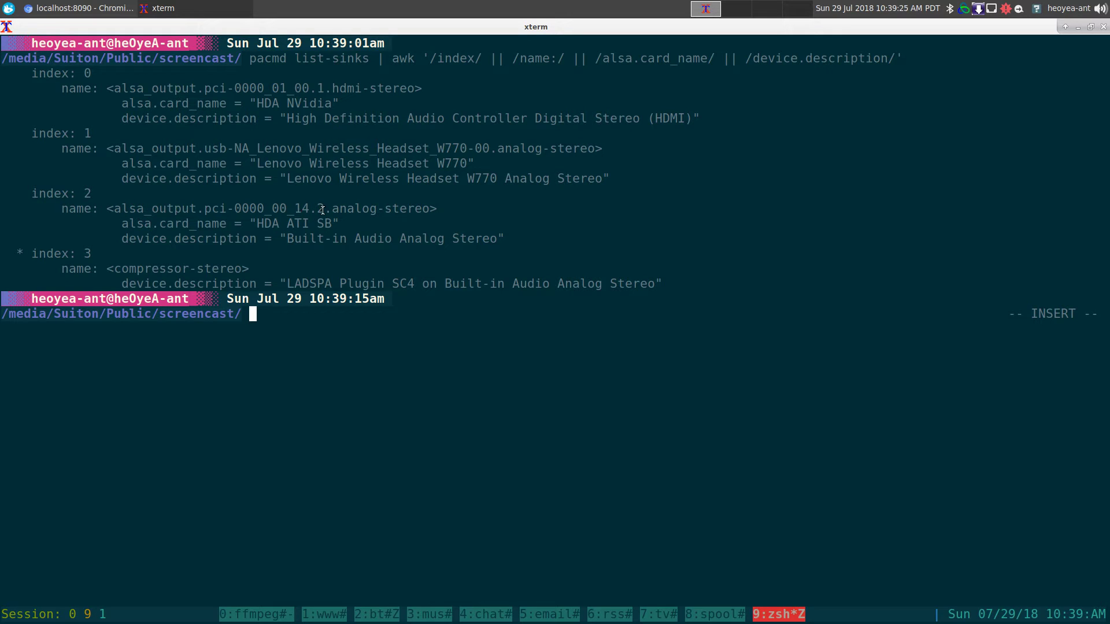
pyautogui.doubleClick(299, 208)
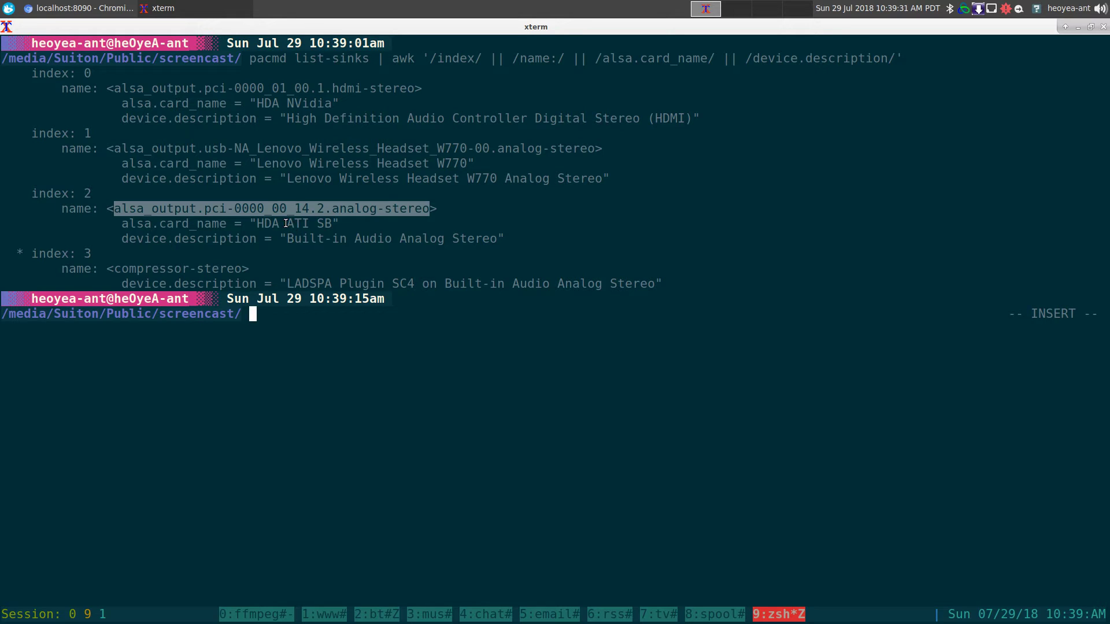
pyautogui.moveTo(281, 224); pyautogui.dragTo(333, 224)
pyautogui.doubleClick(317, 208)
# Unzoom the pane, return to the vim config and mark the set-default-sink line.
pyautogui.hotkey('ctrl', 'b')
pyautogui.press('z')
pyautogui.hotkey('ctrl', 'b')
pyautogui.press('Up')
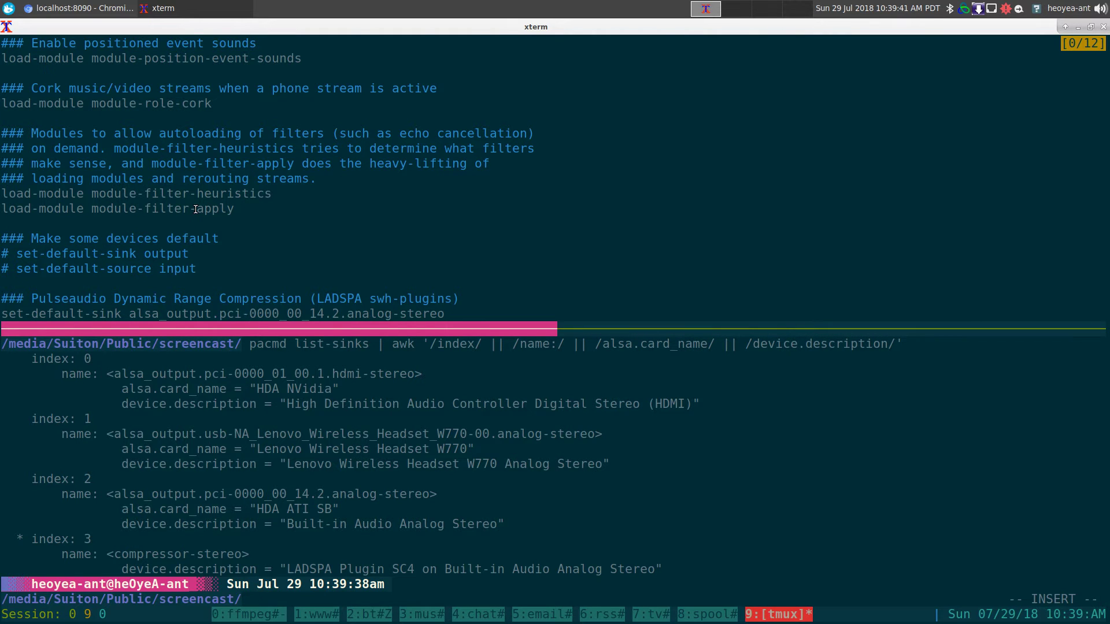
pyautogui.press('q')
pyautogui.hotkey('shift', 'v')
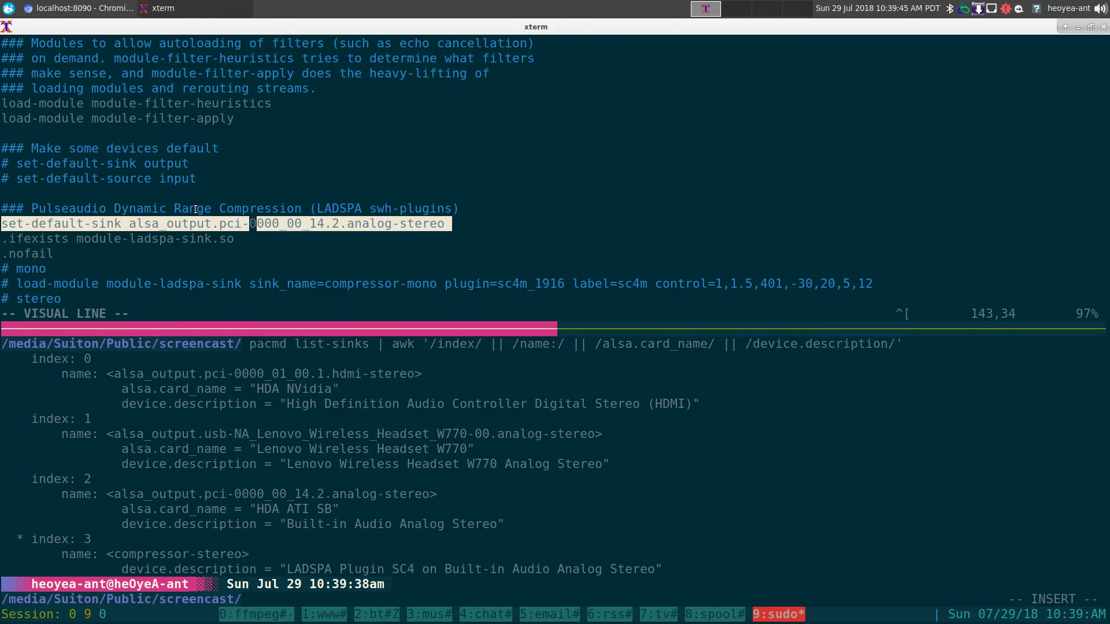
pyautogui.press('Escape')
# Copy the sink name on line 143 in tmux copy mode.
pyautogui.hotkey('ctrl', 'b')
pyautogui.press('[')
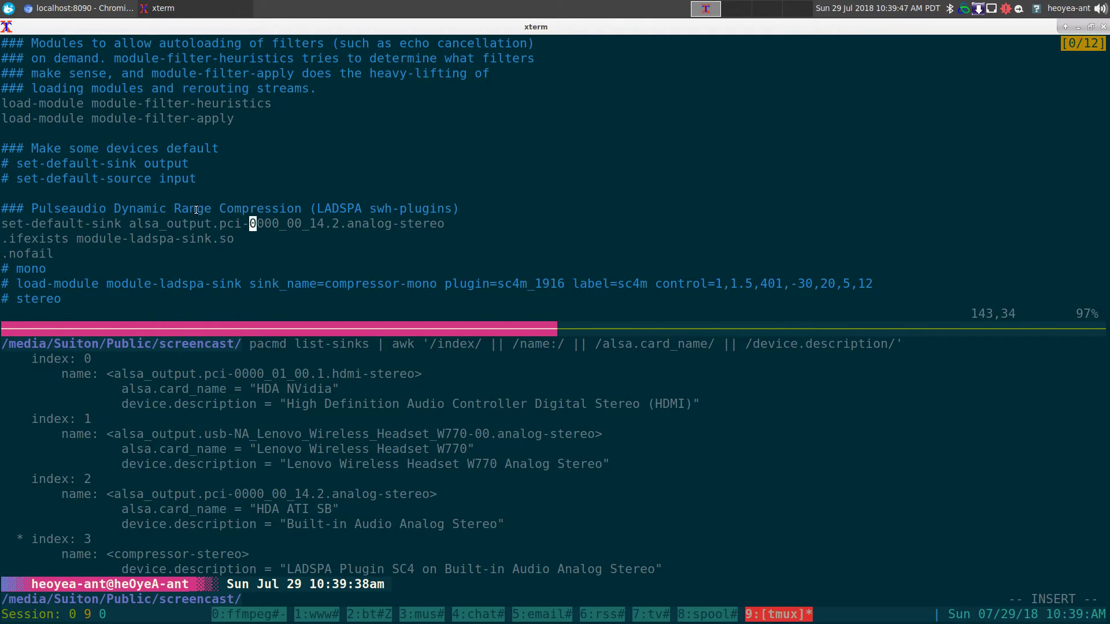
pyautogui.doubleClick(189, 223)
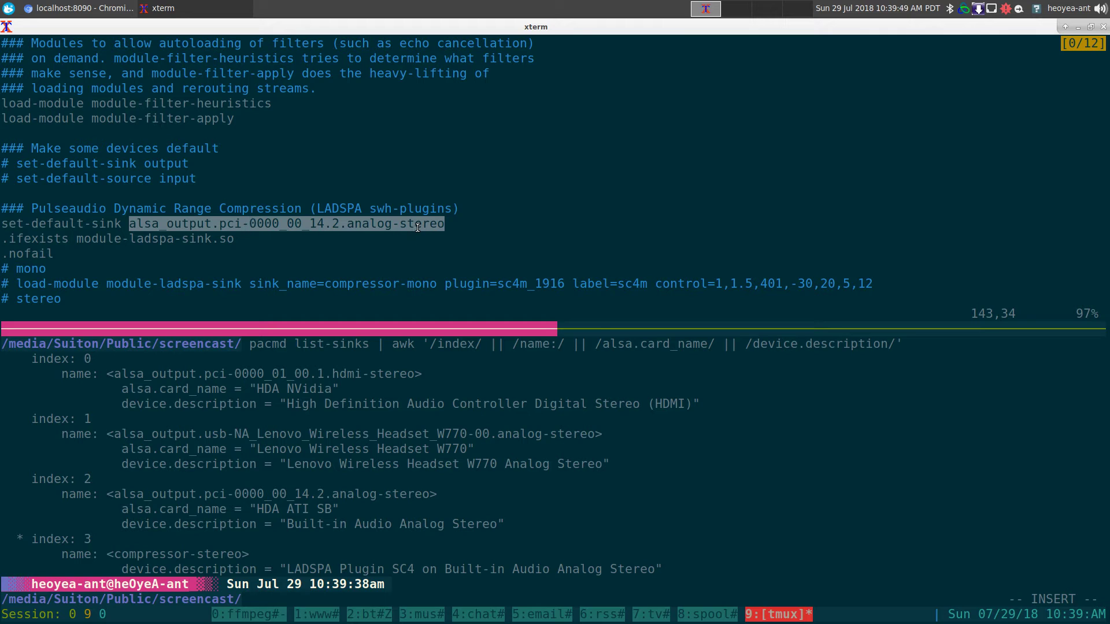
pyautogui.press('Escape')
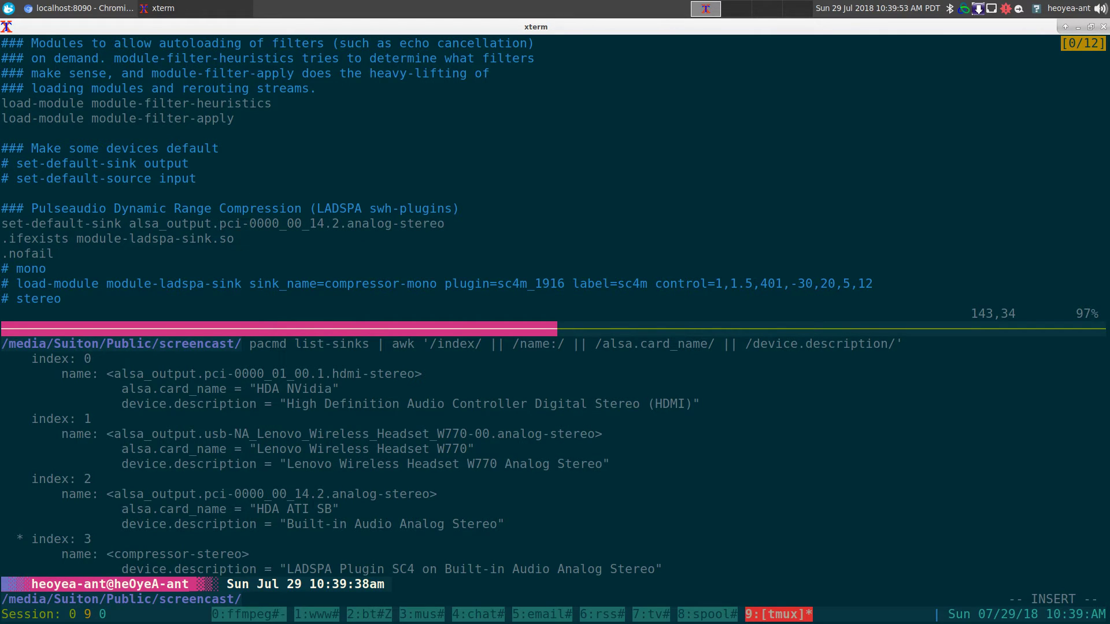
pyautogui.press('q')
pyautogui.press('Escape')
# Check the primary and compressor-stereo set-default-sink lines, then save and quit with :x.
pyautogui.press('j')
pyautogui.press('j')
pyautogui.press('j')
pyautogui.press('j')
pyautogui.press('j')
pyautogui.press('j')
pyautogui.press('j')
pyautogui.press('j')
pyautogui.press('j')
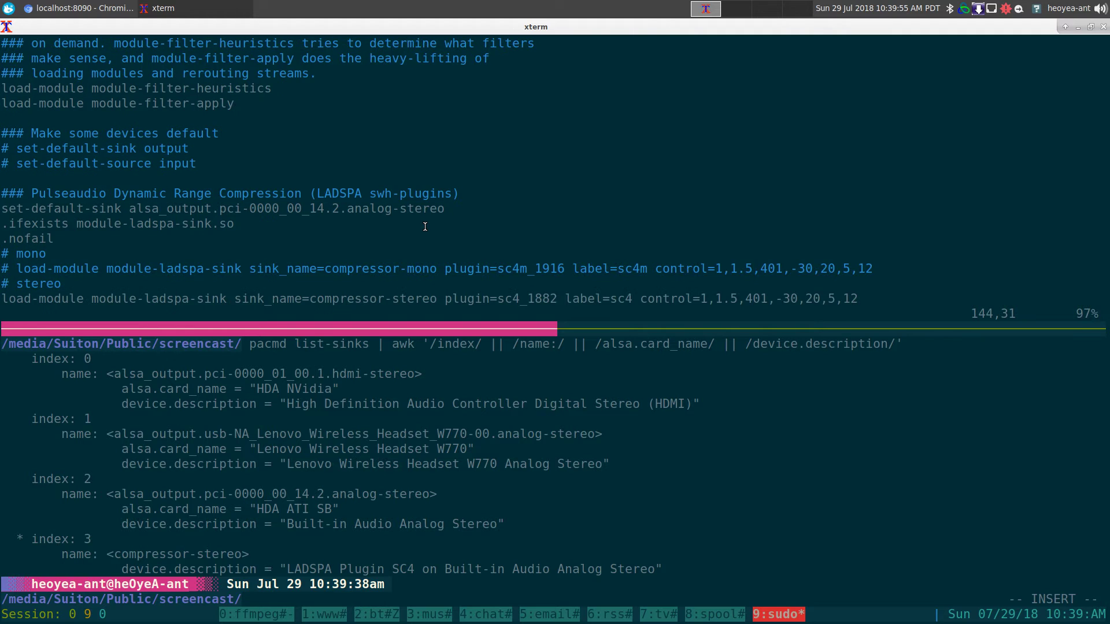
pyautogui.press('k')
pyautogui.press('k')
pyautogui.press('k')
pyautogui.press('k')
pyautogui.press('k')
pyautogui.press('k')
pyautogui.press('k')
pyautogui.press('k')
pyautogui.press('k')
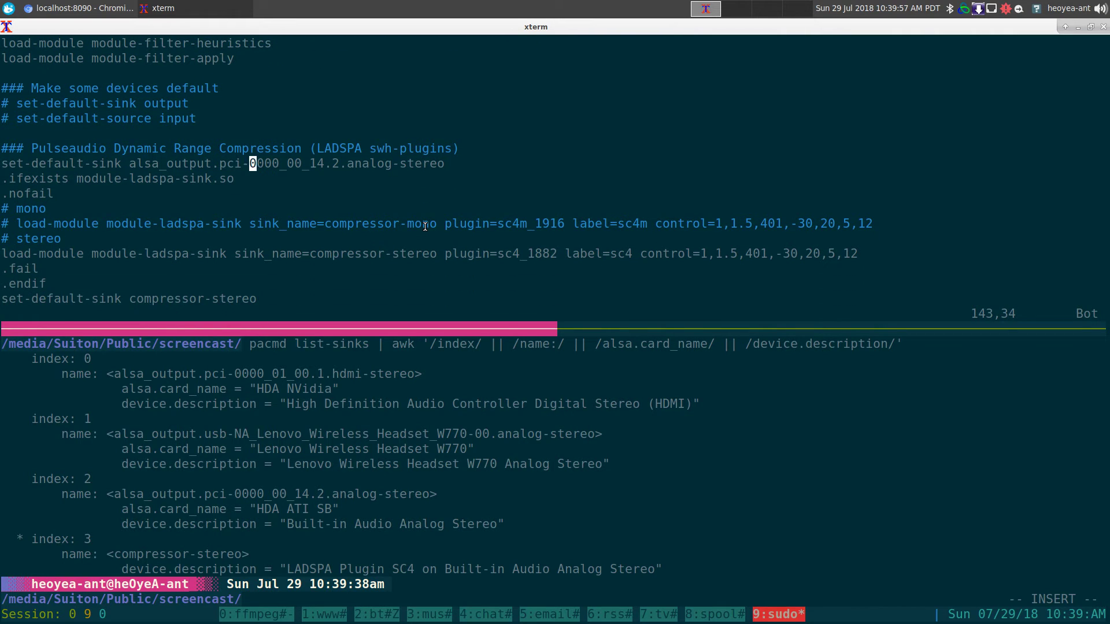
pyautogui.hotkey('shift', 'v')
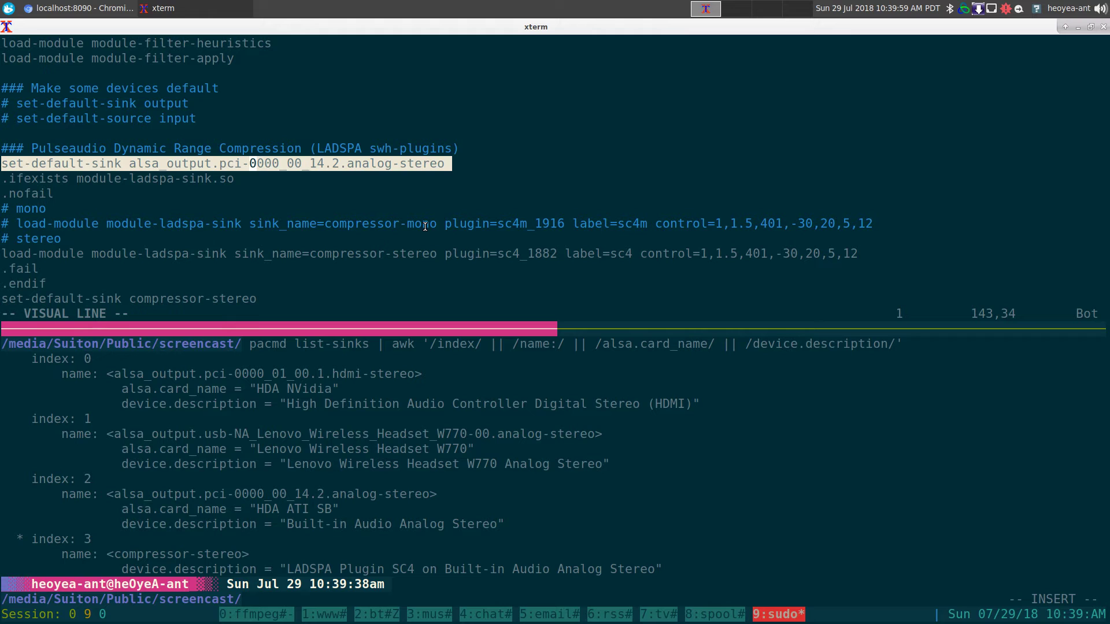
pyautogui.press('Escape')
pyautogui.press('j')
pyautogui.press('j')
pyautogui.press('j')
pyautogui.press('j')
pyautogui.press('j')
pyautogui.press('j')
pyautogui.press('j')
pyautogui.press('j')
pyautogui.press('j')
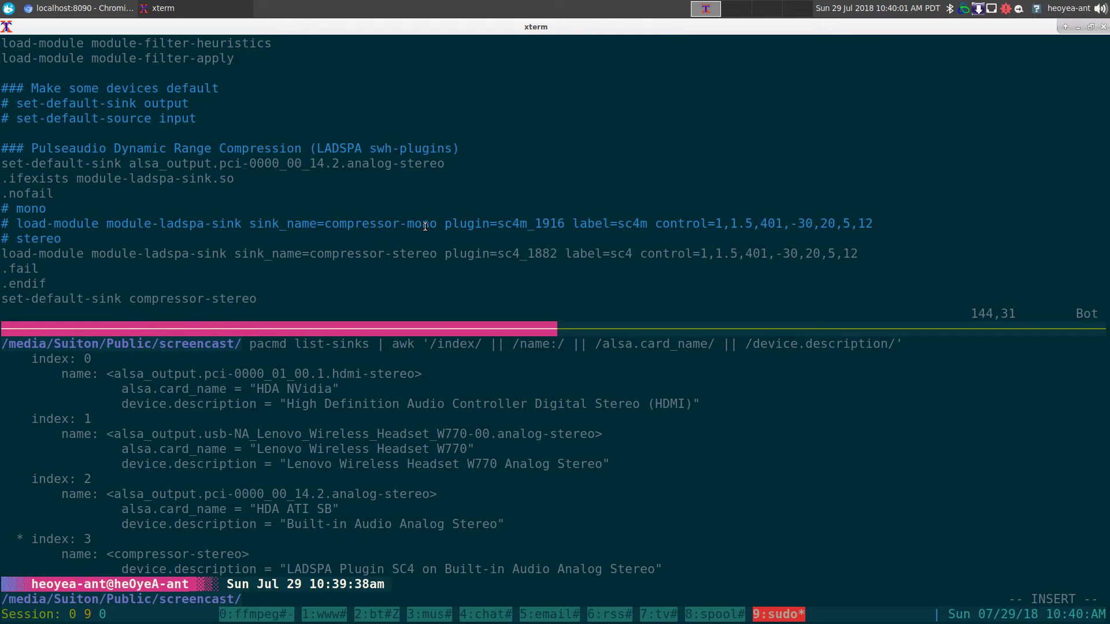
pyautogui.hotkey('shift', 'v')
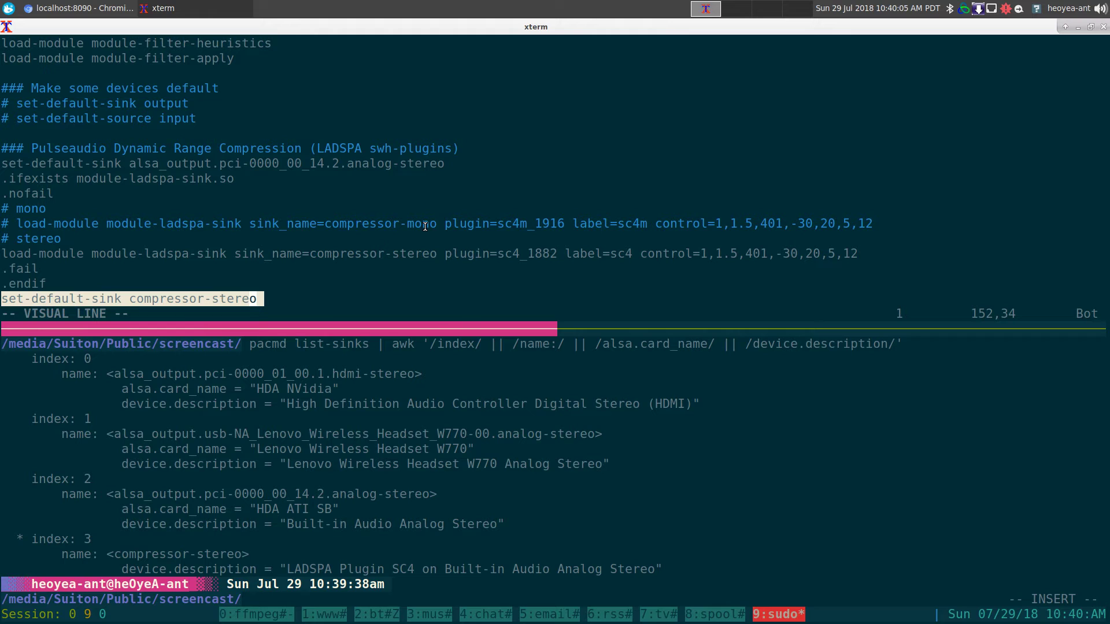
pyautogui.press('y')
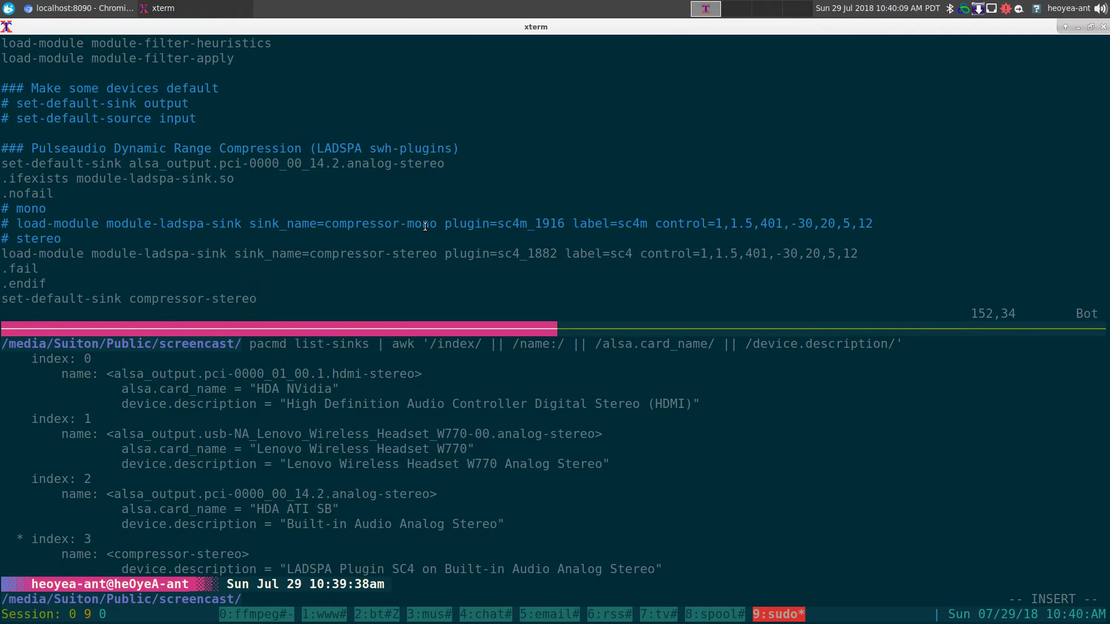
pyautogui.press('Escape')
pyautogui.write(':x')
pyautogui.press('Return')
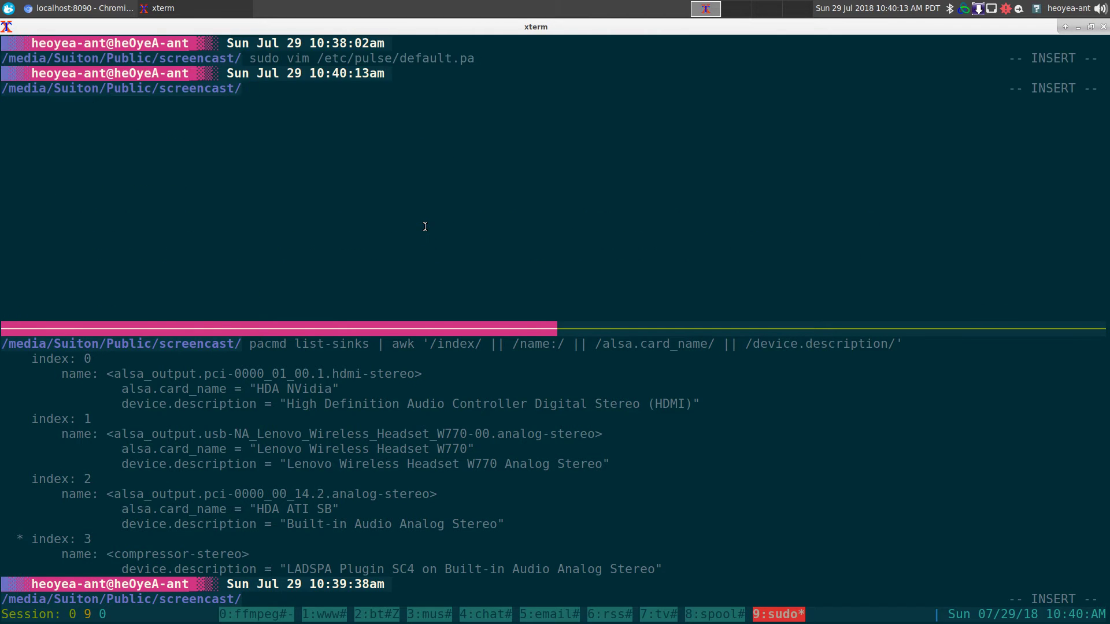
# Select the guide's 'pulseaudio --kill && pulseaudio --start' restart command.
pyautogui.hotkey('alt', 'Tab')
pyautogui.click(484, 363)
pyautogui.scroll(-5, 484, 363)
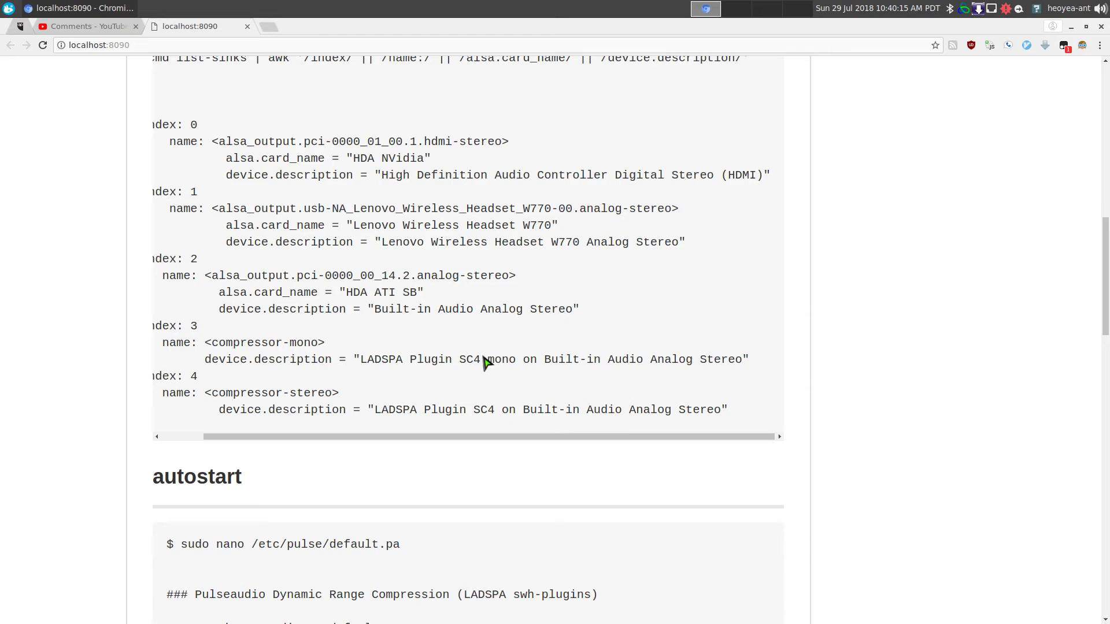
pyautogui.scroll(3, 483, 364)
pyautogui.scroll(-15, 482, 356)
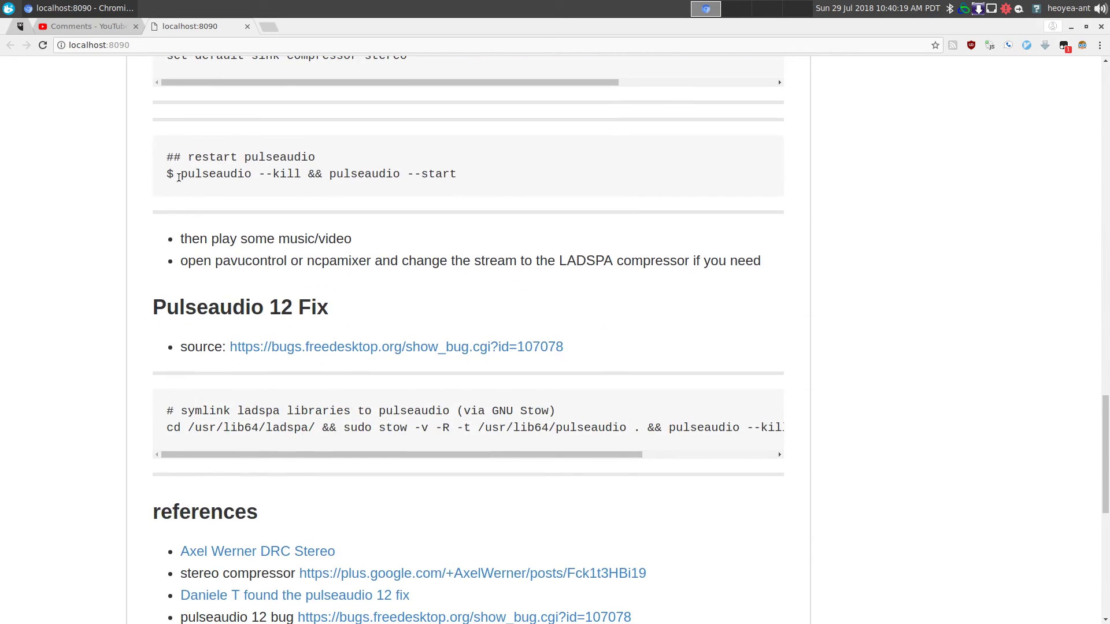
pyautogui.moveTo(180, 174); pyautogui.dragTo(456, 171)
pyautogui.press('super+c')
pyautogui.hotkey('alt', 'Tab')
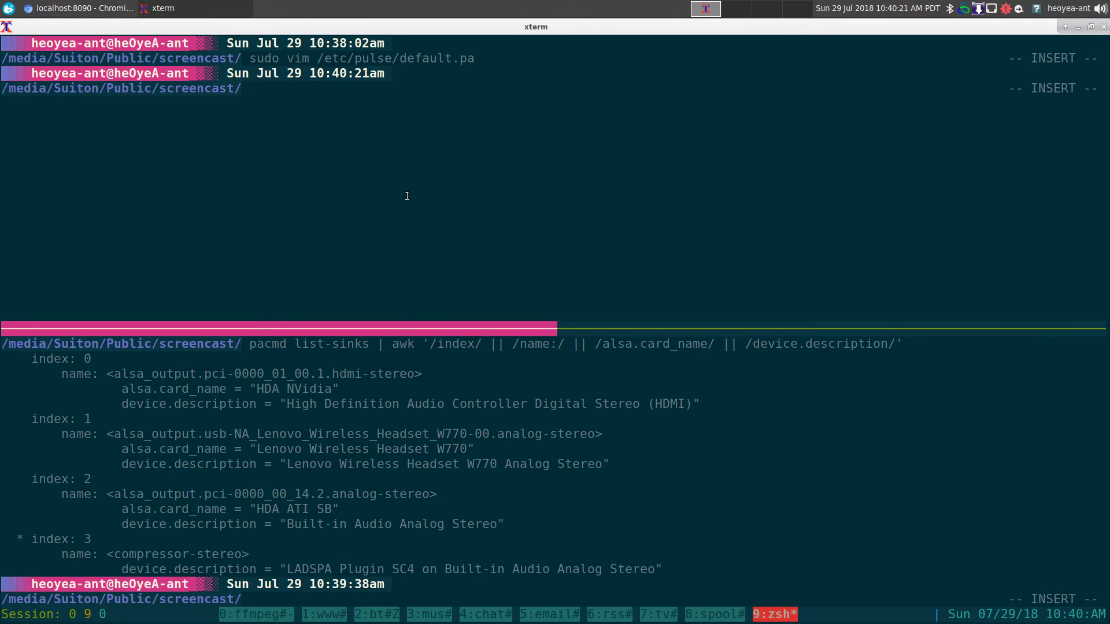
# Paste and run 'pulseaudio --kill && pulseaudio --start' at the zsh prompt.
pyautogui.middleClick(407, 196)
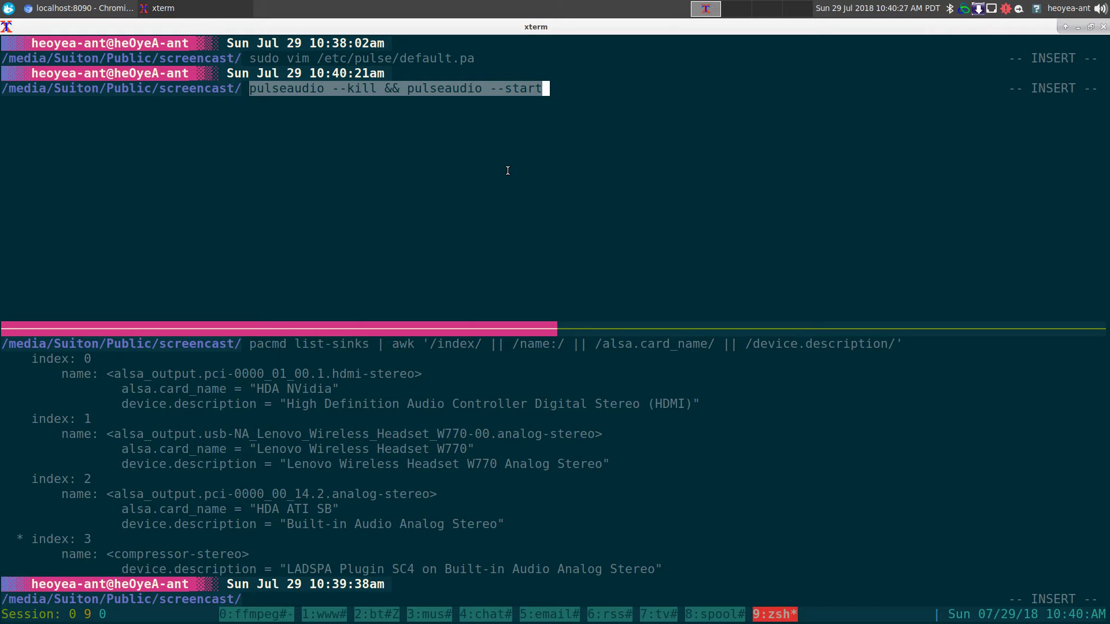
pyautogui.press('Return')
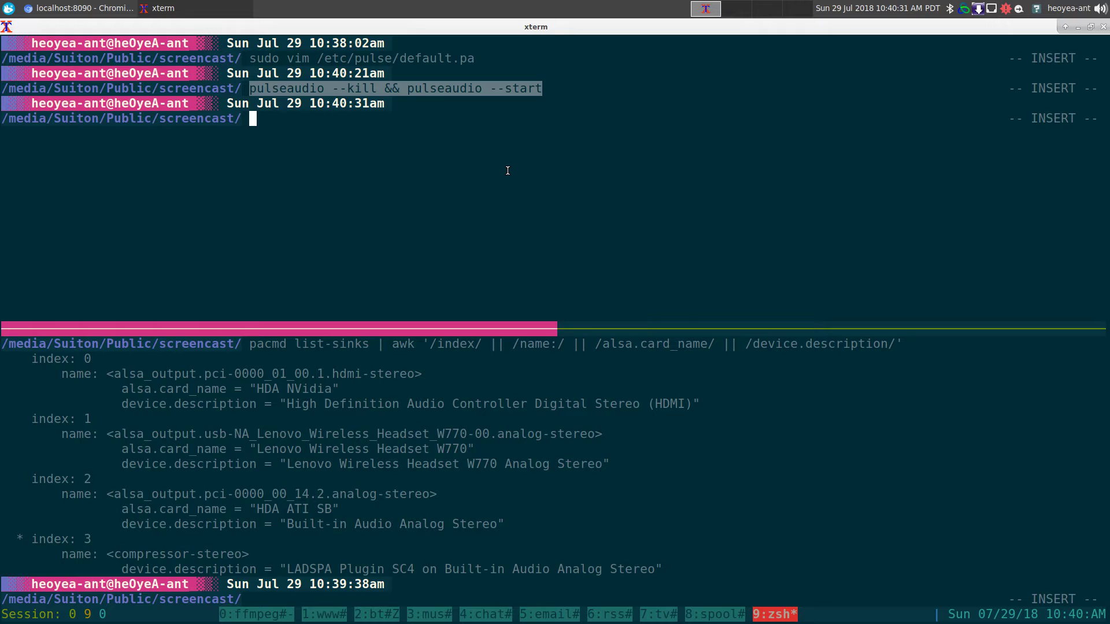
pyautogui.hotkey('alt', 'Tab')
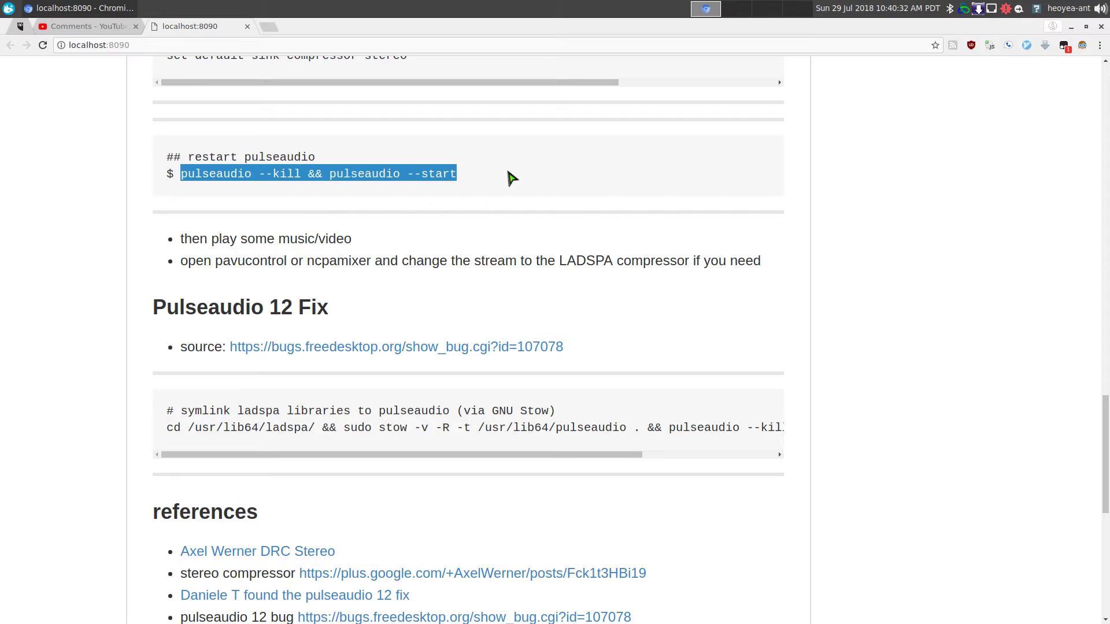
# Scroll back to the install requirements to highlight ncpamixer, then minimize Chromium.
pyautogui.click(676, 213)
pyautogui.scroll(1, 676, 214)
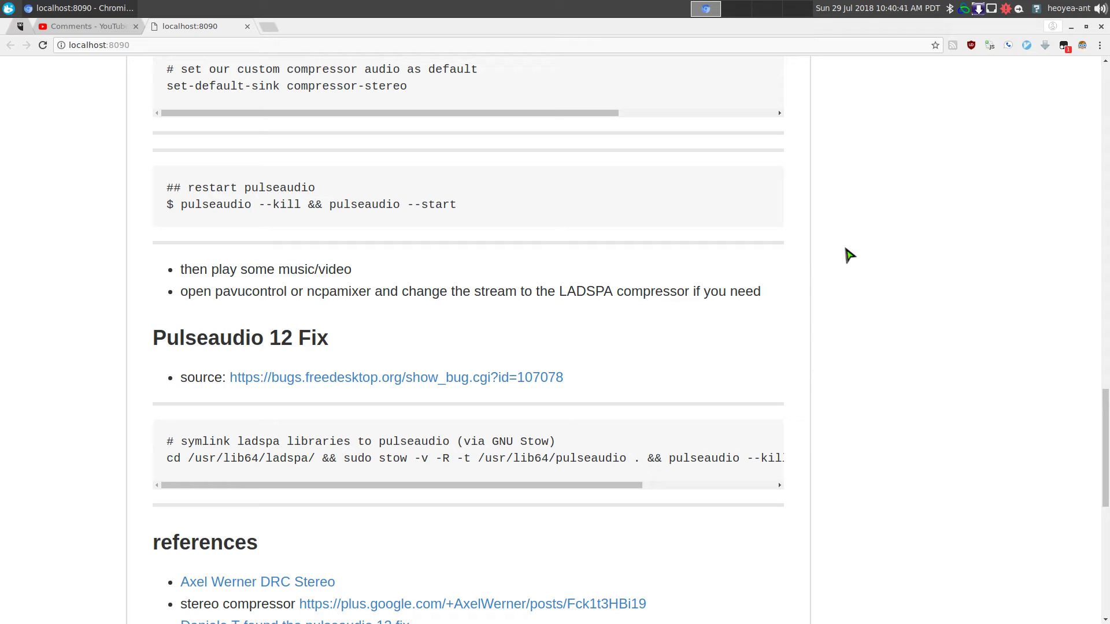
pyautogui.scroll(2, 850, 256)
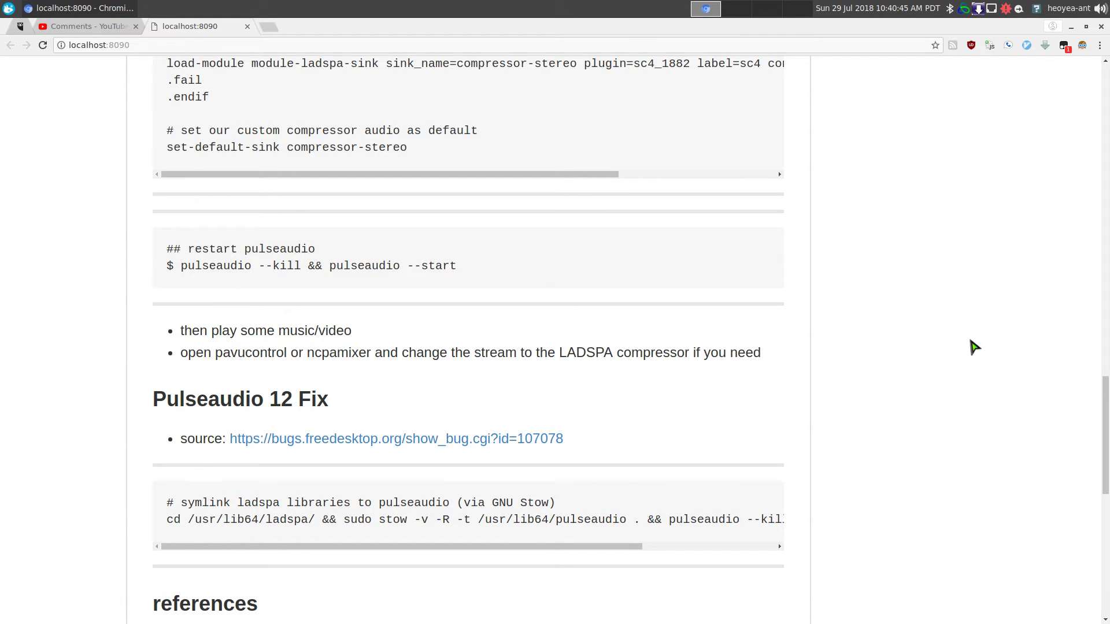
pyautogui.moveTo(1104, 412); pyautogui.dragTo(1104, 196)
pyautogui.doubleClick(312, 171)
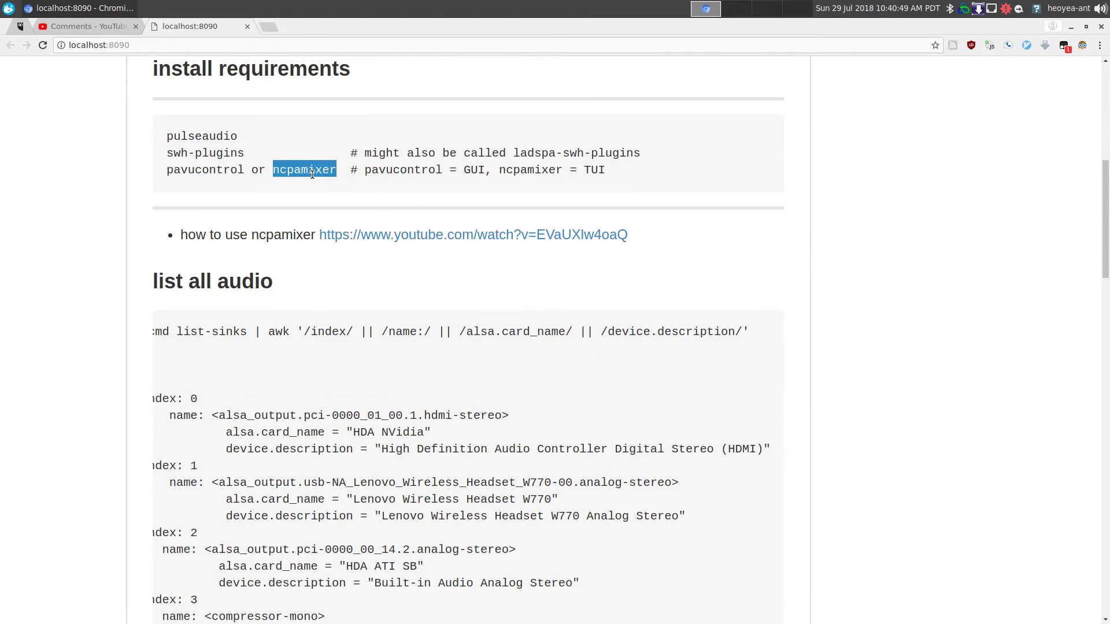
pyautogui.click(850, 253)
pyautogui.click(1071, 28)
pyautogui.hotkey('ctrl', 'alt', 't')
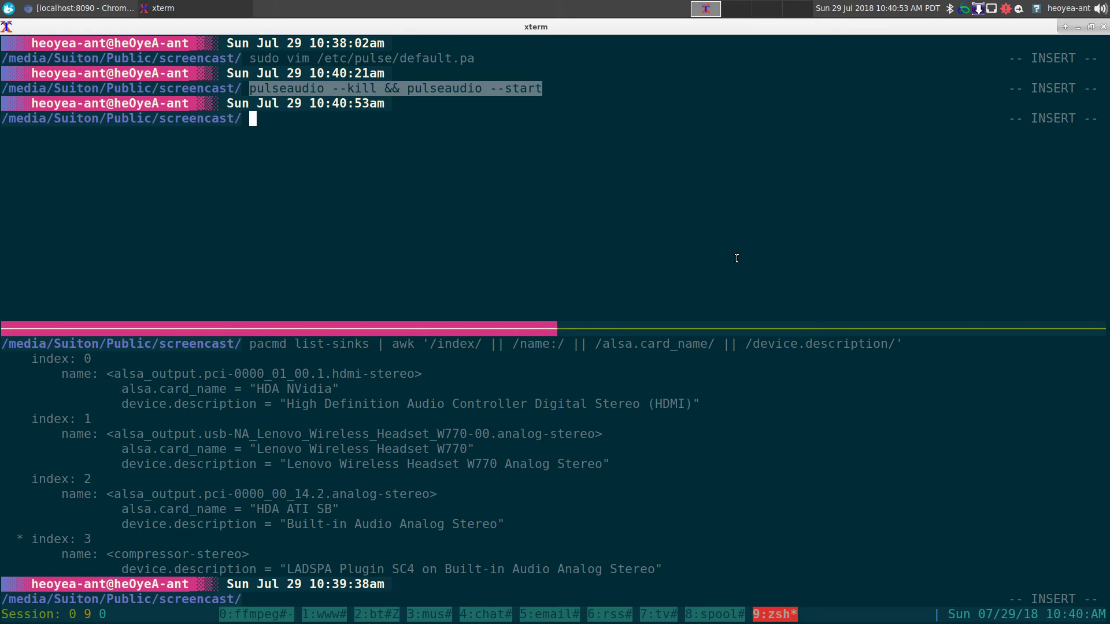
# Show cmus in tmux window 3, then open a new tmux window running ncpamixer.
pyautogui.hotkey('ctrl', 'b')
pyautogui.press('3')
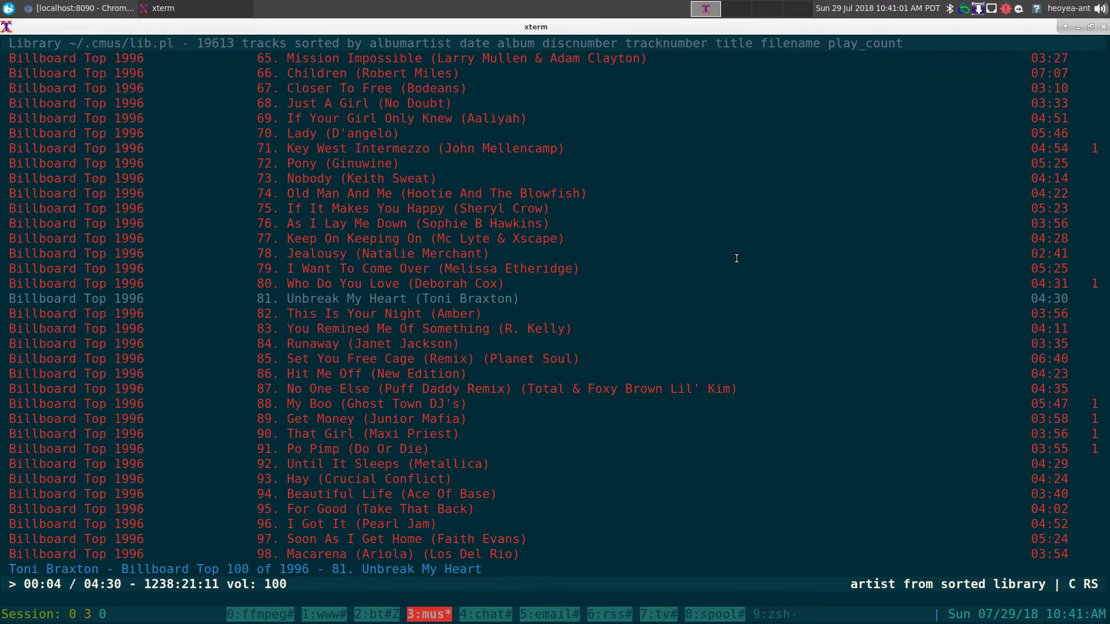
pyautogui.hotkey('ctrl', 'b')
pyautogui.press('v')
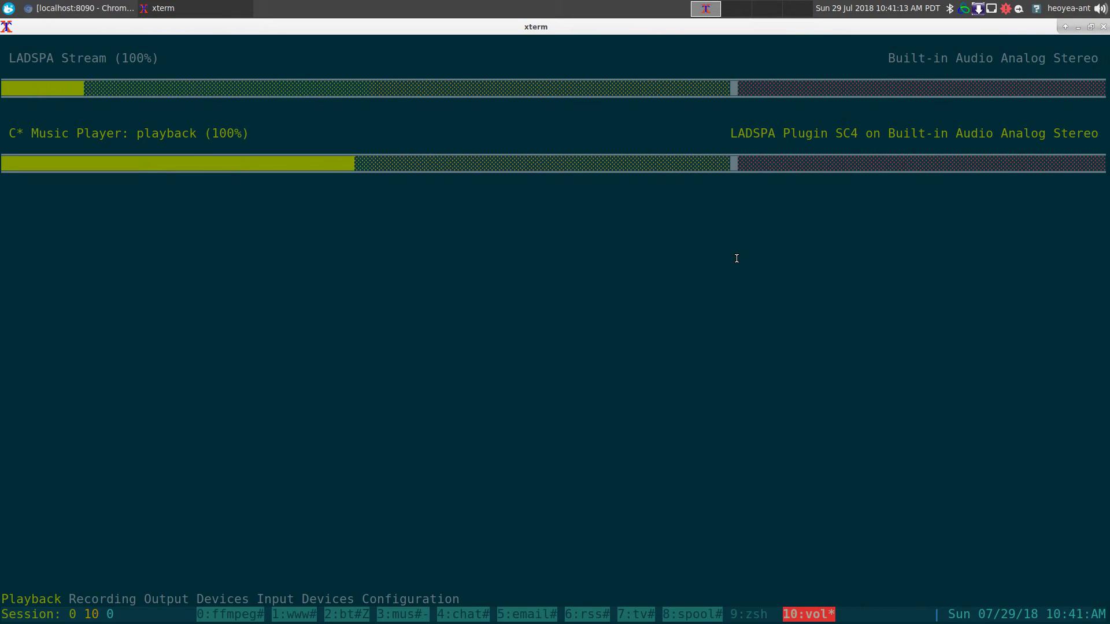
# Route the C* Music Player stream to the Lenovo Wireless Headset W770.
pyautogui.press('Return')
pyautogui.press('Up')
pyautogui.press('Up')
pyautogui.press('Up')
pyautogui.press('Down')
pyautogui.press('Down')
pyautogui.press('Down')
pyautogui.press('Up')
pyautogui.press('Up')
pyautogui.press('Up')
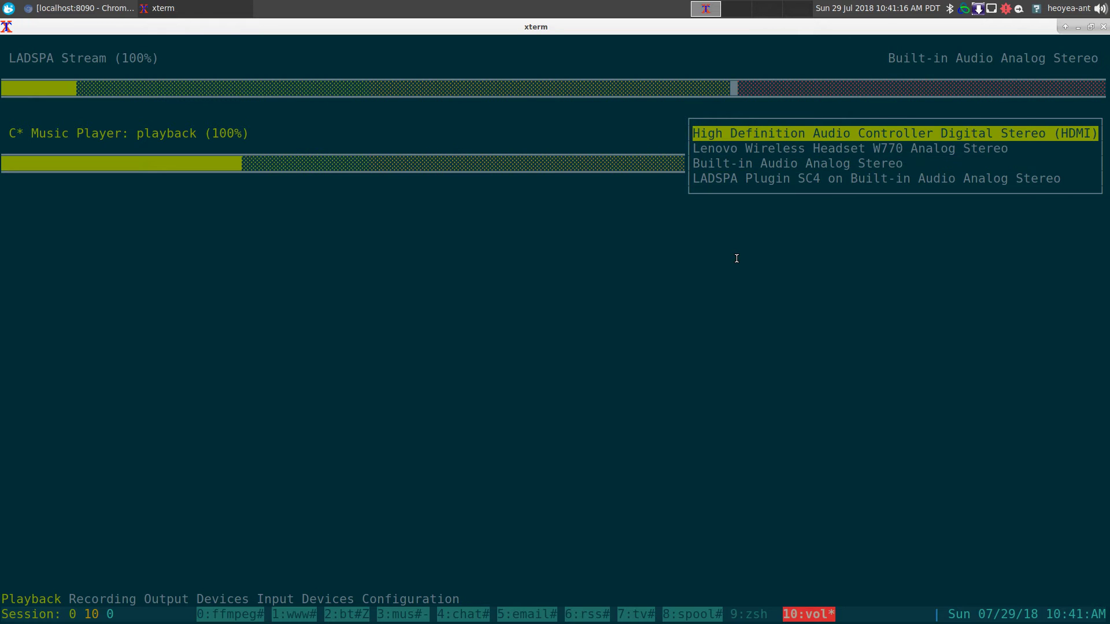
pyautogui.press('Down')
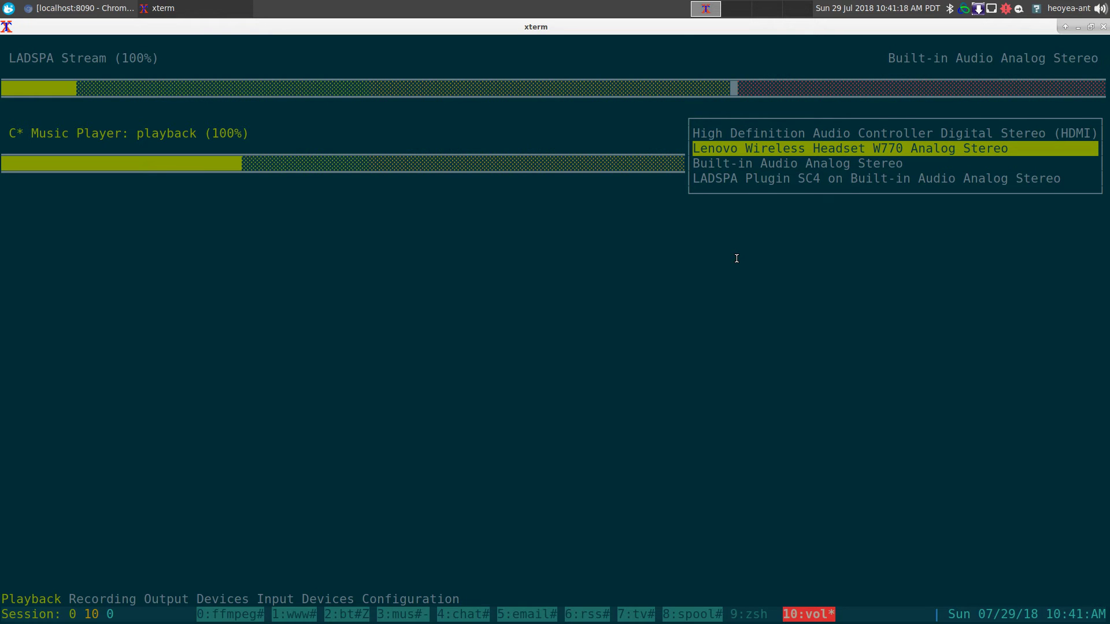
pyautogui.press('Return')
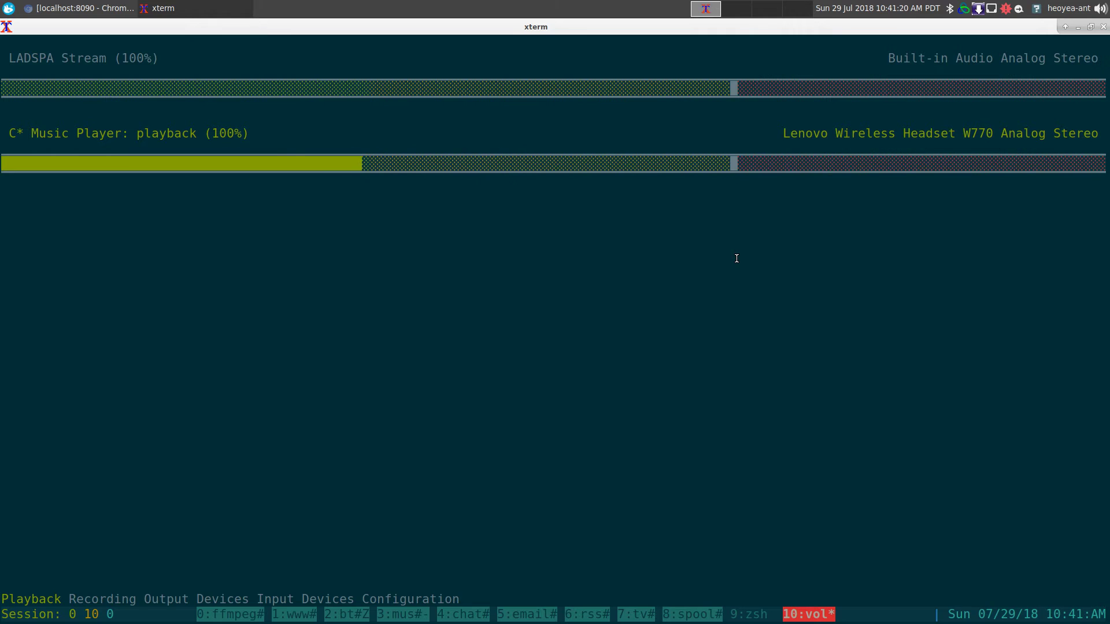
# Switch the Music Player stream to LADSPA Plugin SC4 on Built-in Audio Analog Stereo.
pyautogui.press('Return')
pyautogui.press('Down')
pyautogui.press('Down')
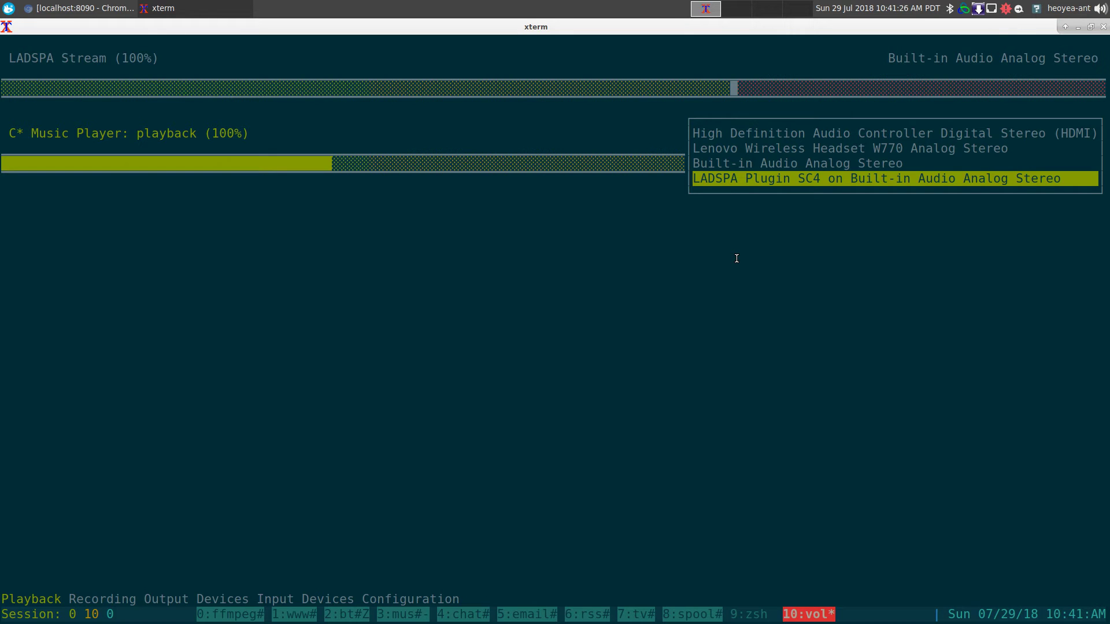
pyautogui.press('Return')
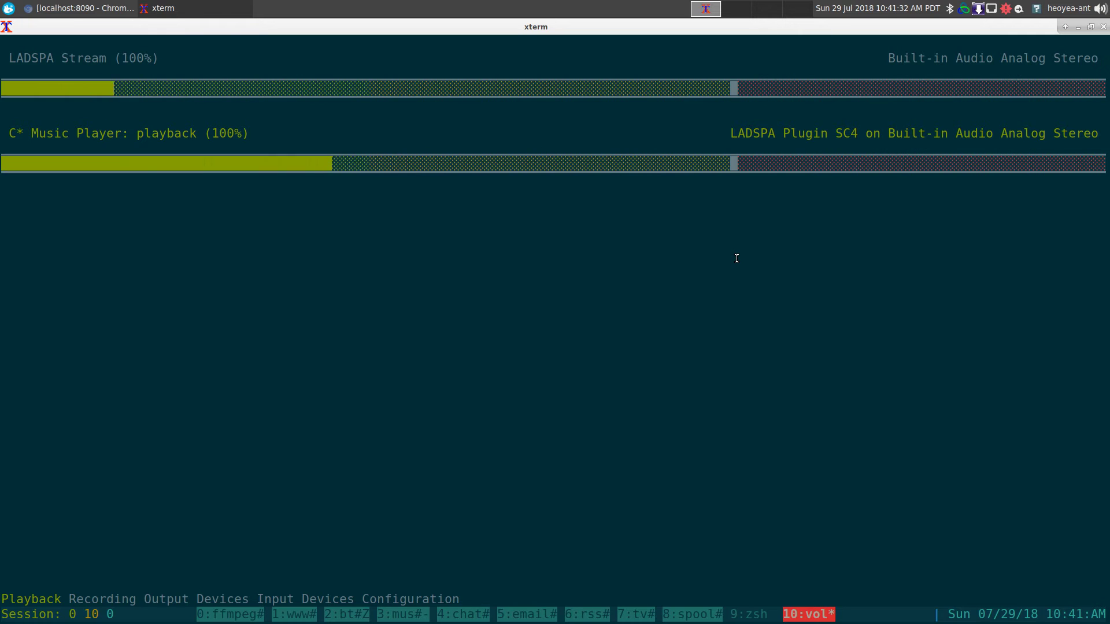
pyautogui.press('Return')
pyautogui.press('Down')
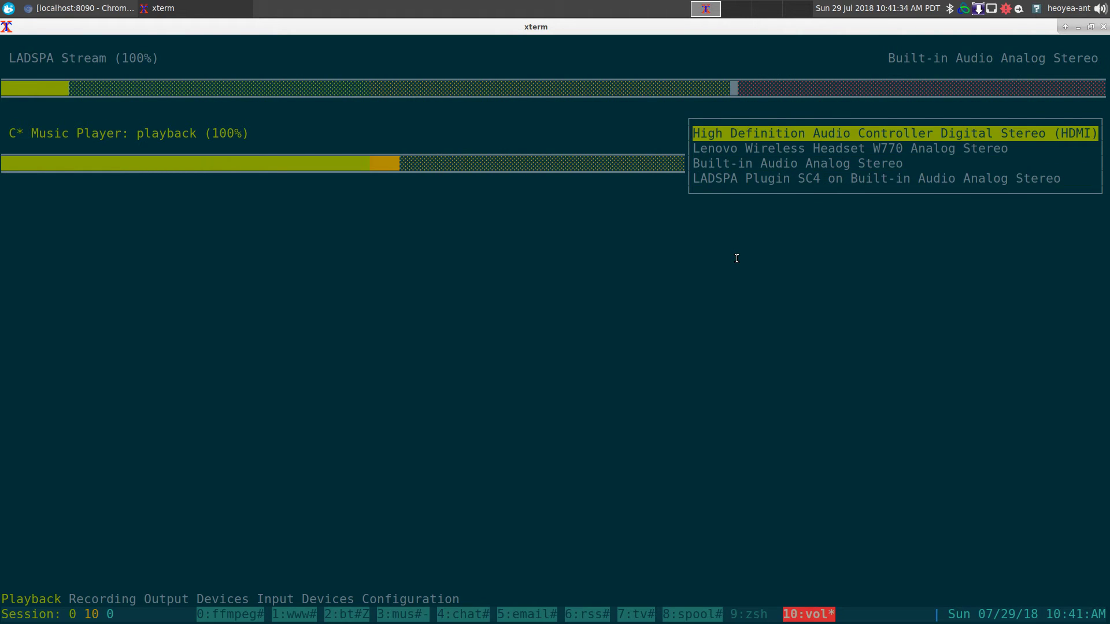
pyautogui.press('Down')
pyautogui.press('Down')
pyautogui.press('Down')
pyautogui.press('Return')
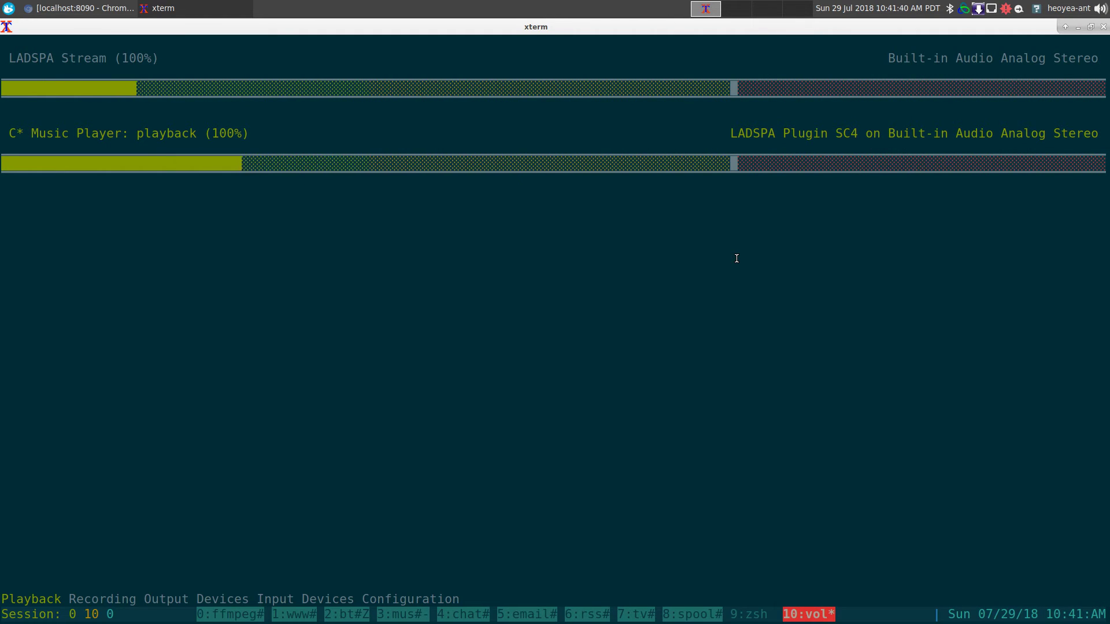
pyautogui.hotkey('ctrl', 'b')
pyautogui.press('3')
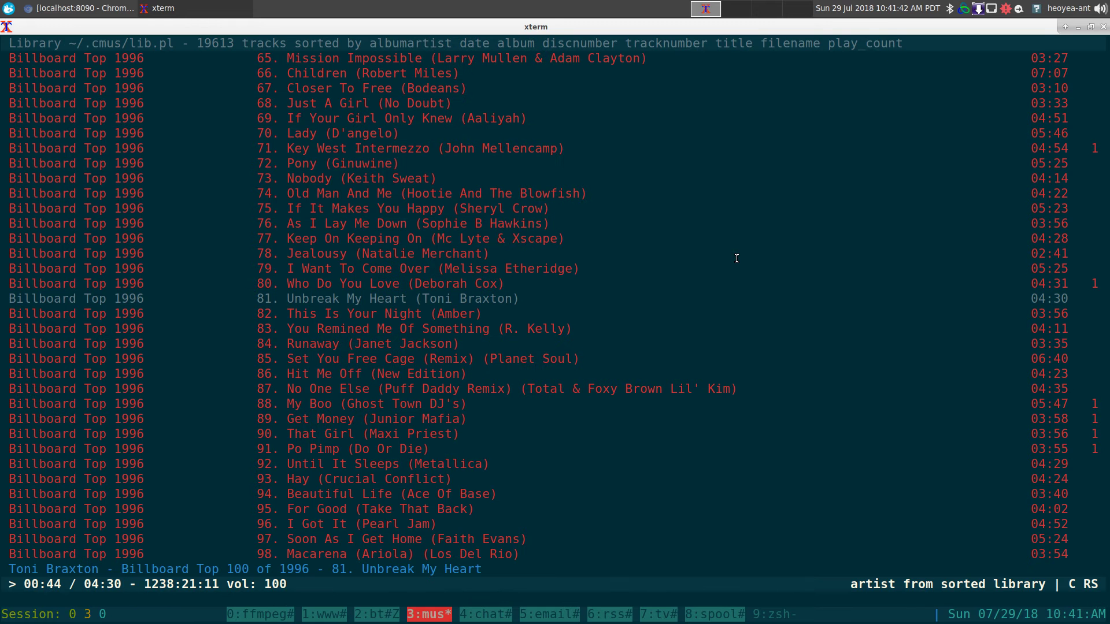
pyautogui.hotkey('ctrl', 'd')
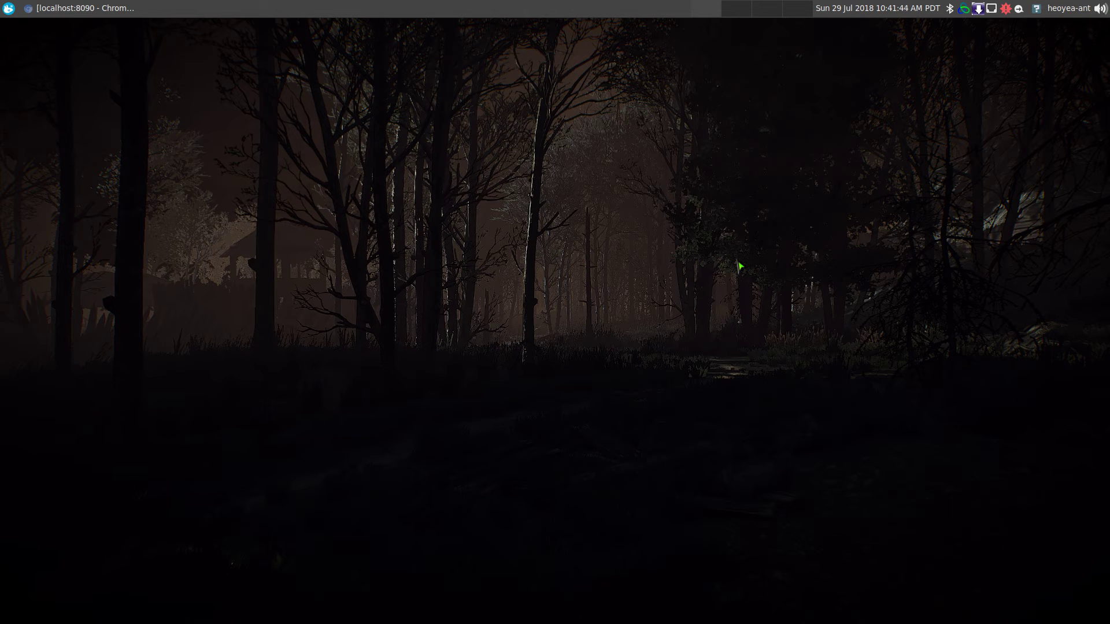
pyautogui.press('super')
pyautogui.write('pav')
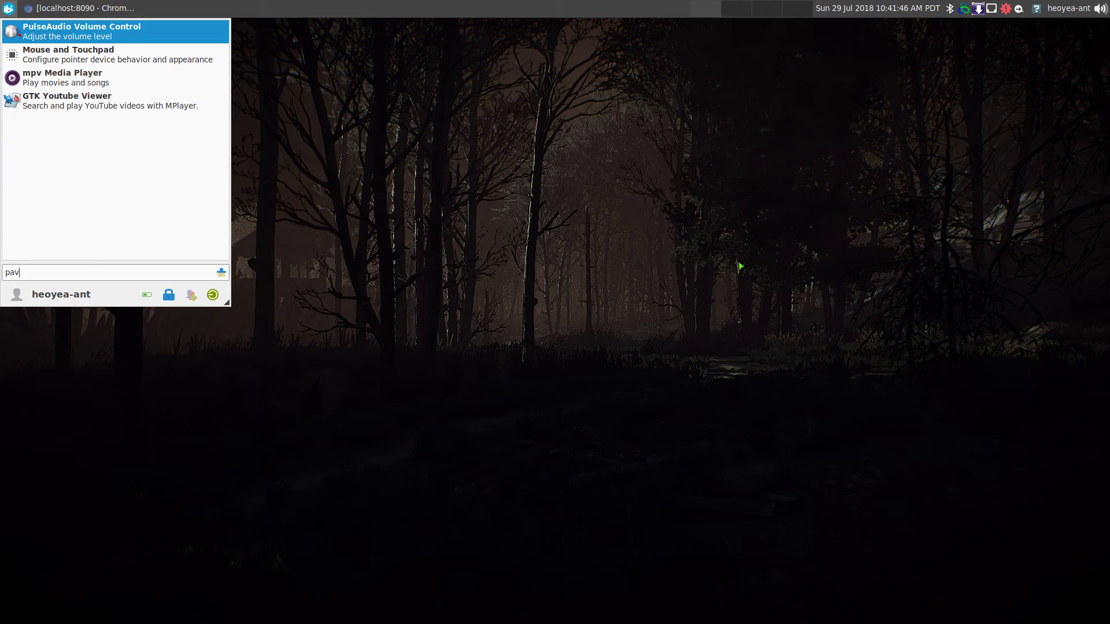
pyautogui.press('Return')
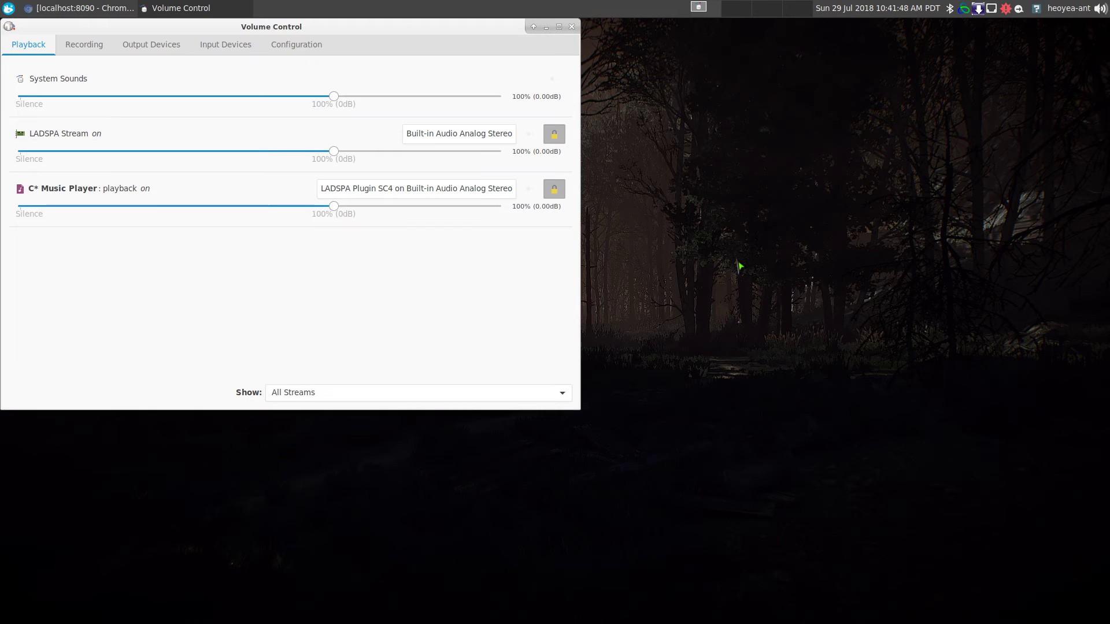
pyautogui.moveTo(404, 28); pyautogui.dragTo(723, 79)
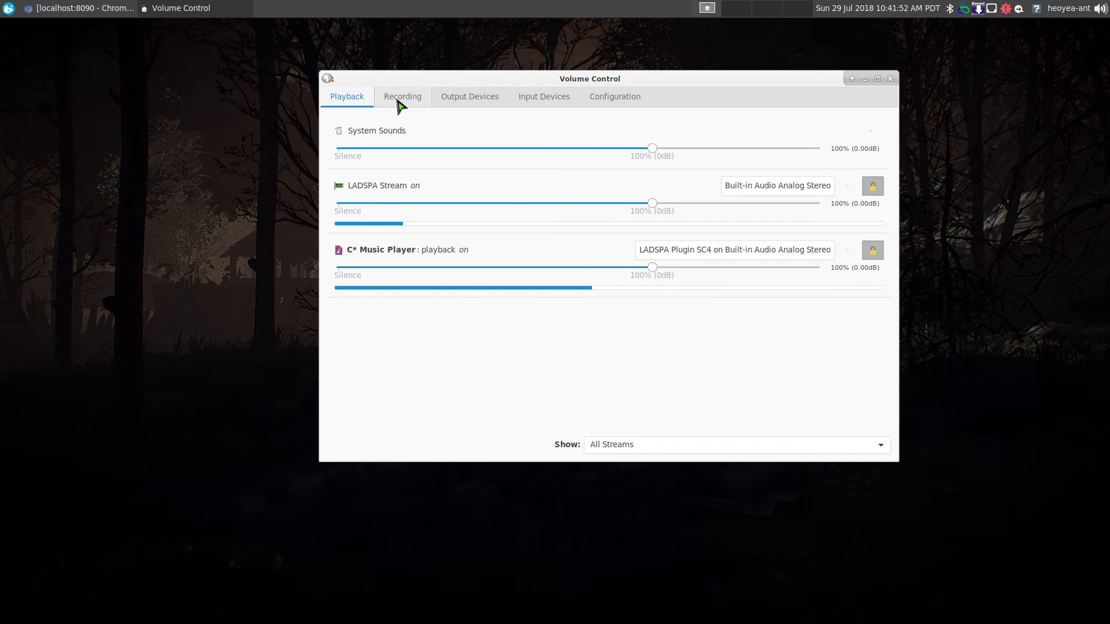
pyautogui.click(745, 254)
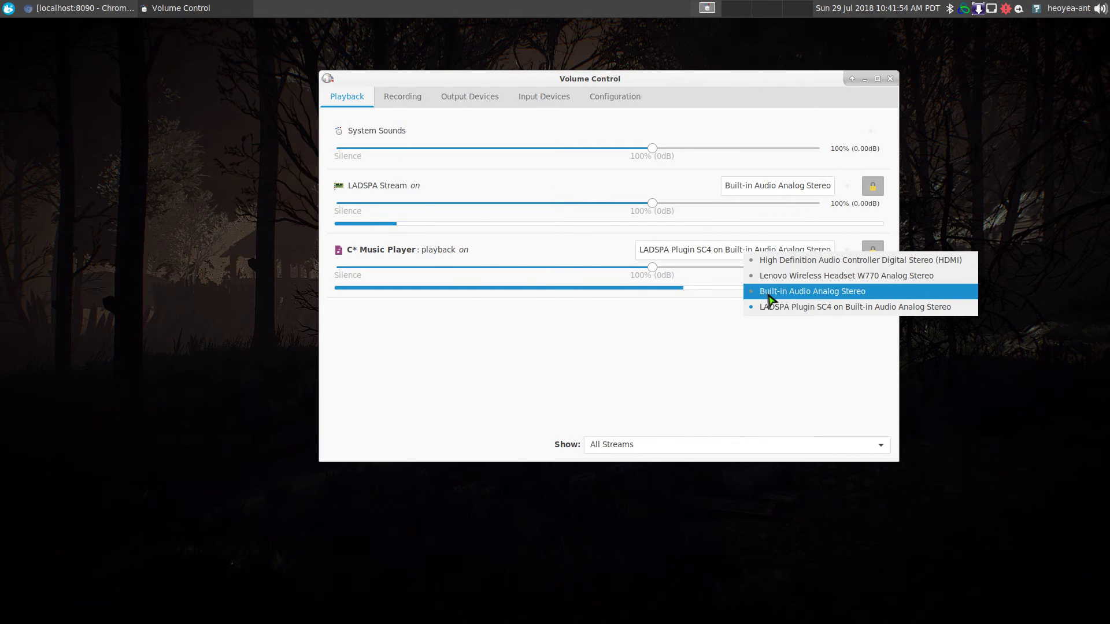
pyautogui.click(558, 388)
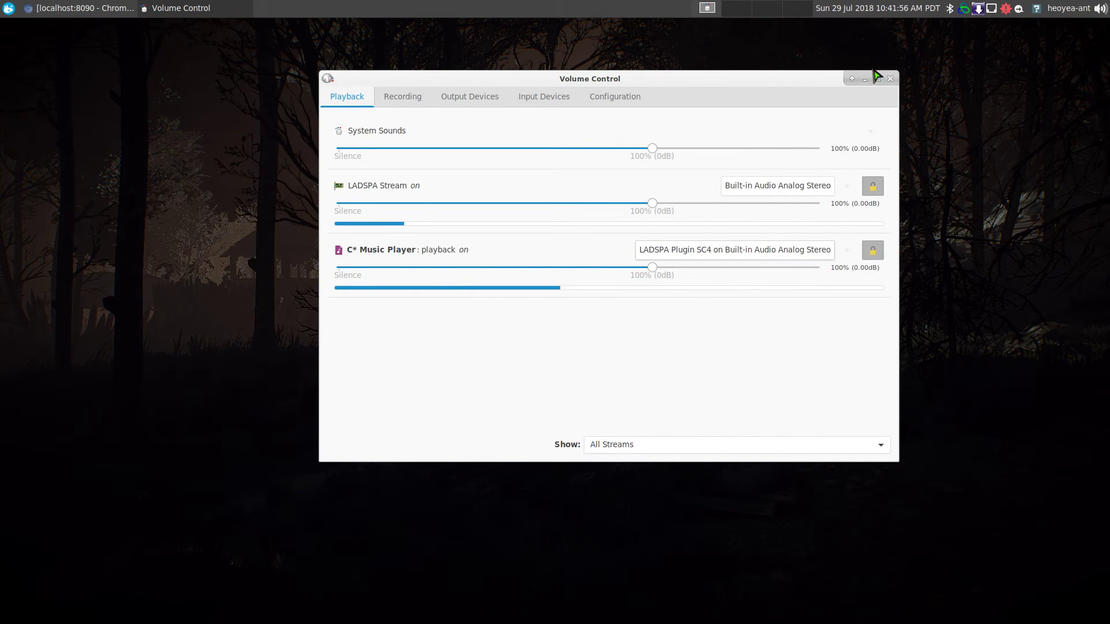
pyautogui.click(890, 79)
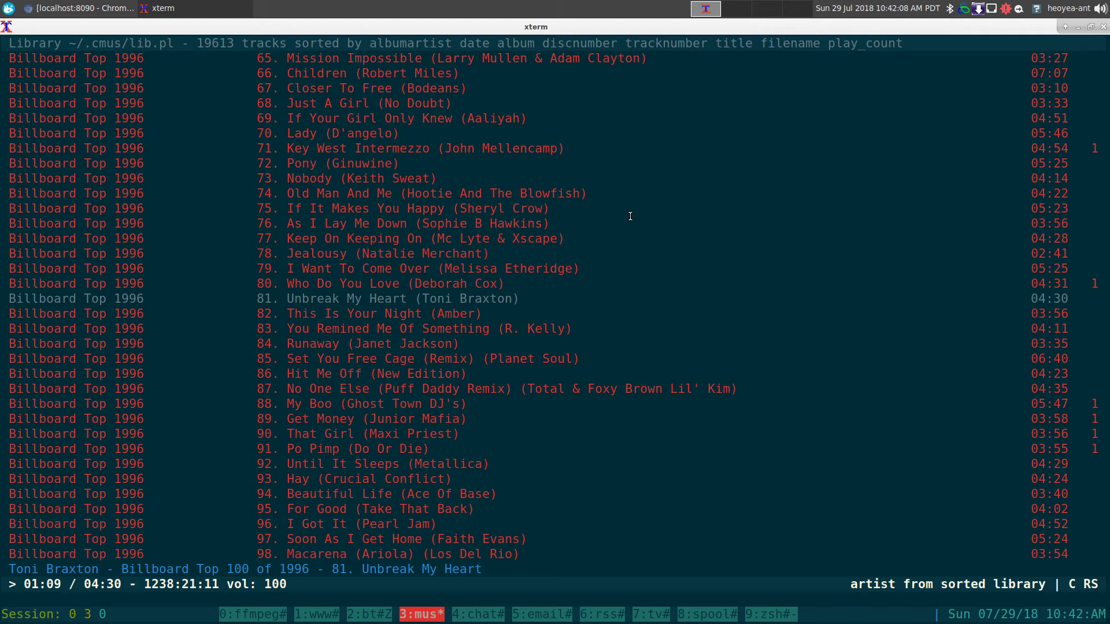
# Bring up the Chromium notes at localhost:8090 and scroll to the Pulseaudio 12 Fix section.
pyautogui.hotkey('ctrl', 'b')
pyautogui.press('9')
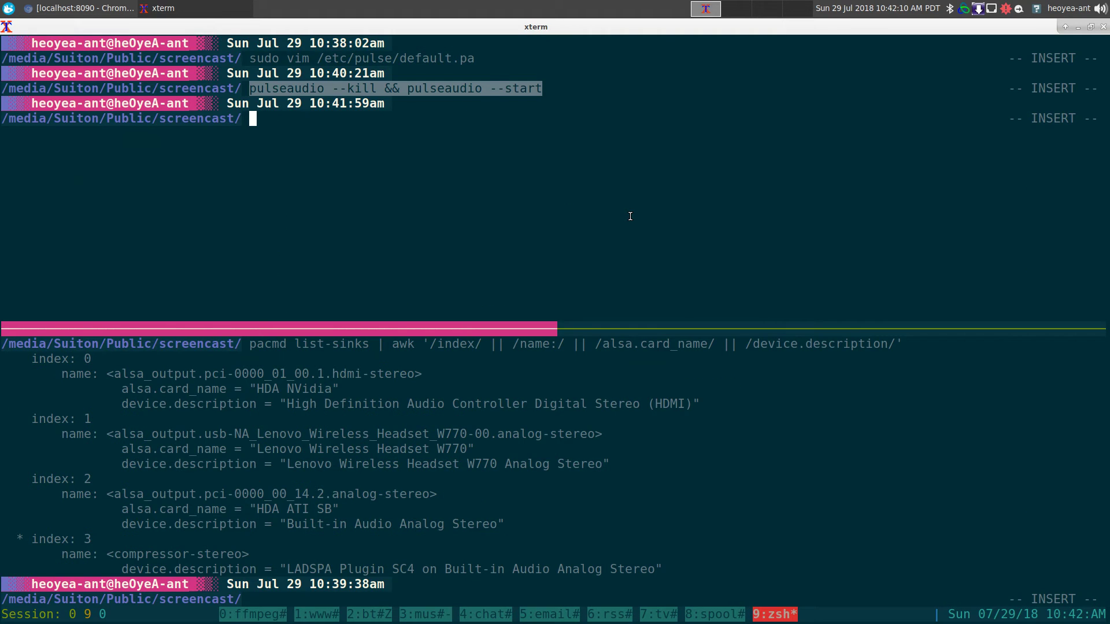
pyautogui.hotkey('alt', 'Tab')
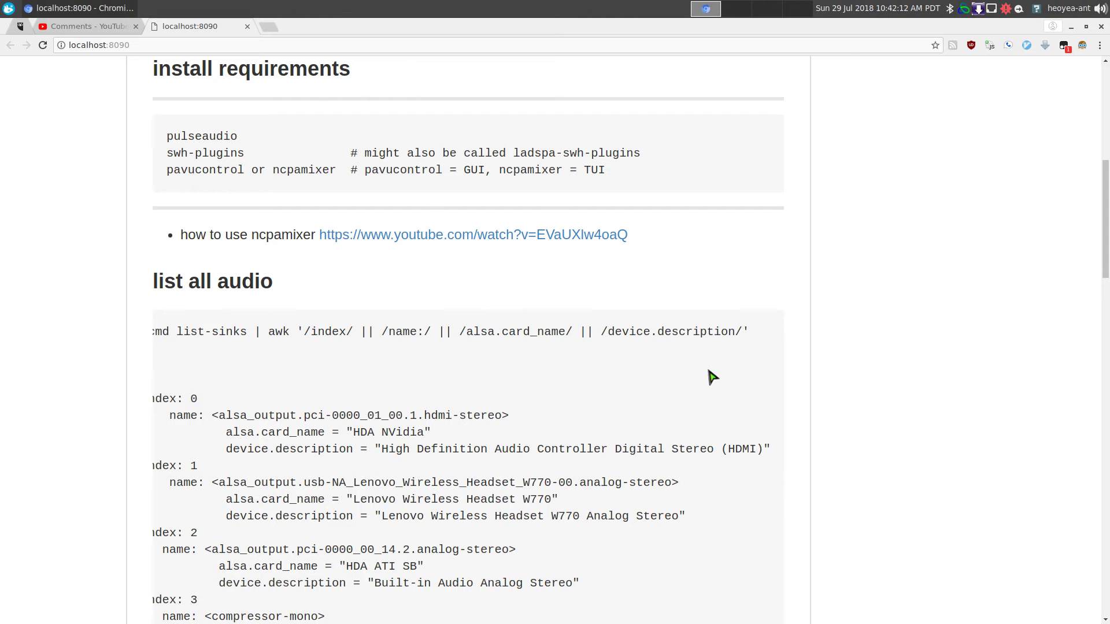
pyautogui.scroll(-13, 712, 377)
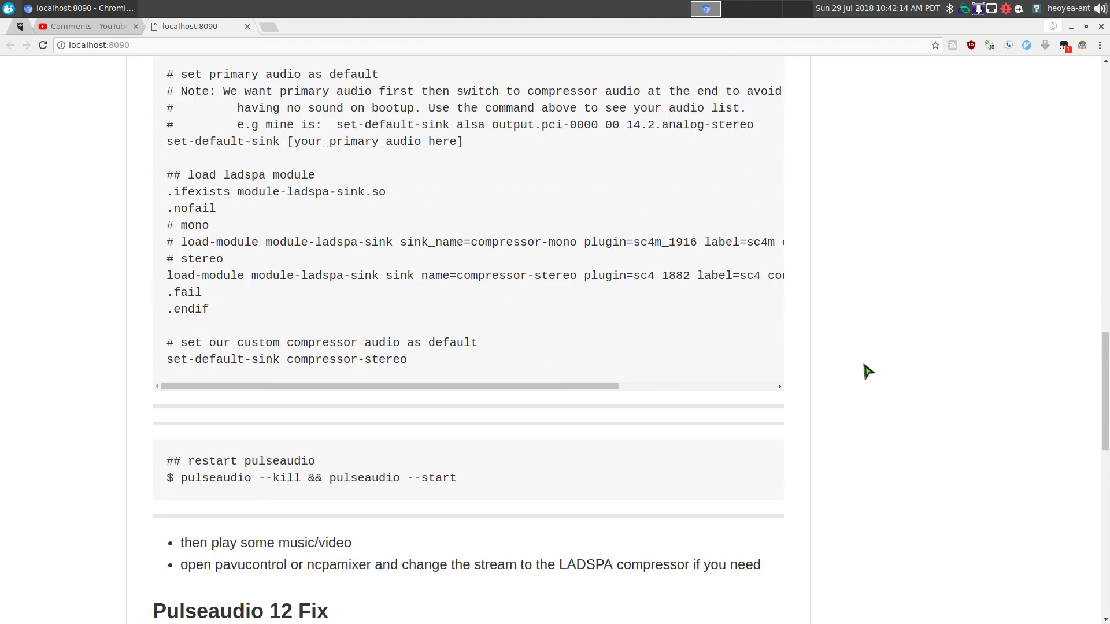
pyautogui.scroll(-5, 867, 370)
pyautogui.scroll(-5, 875, 404)
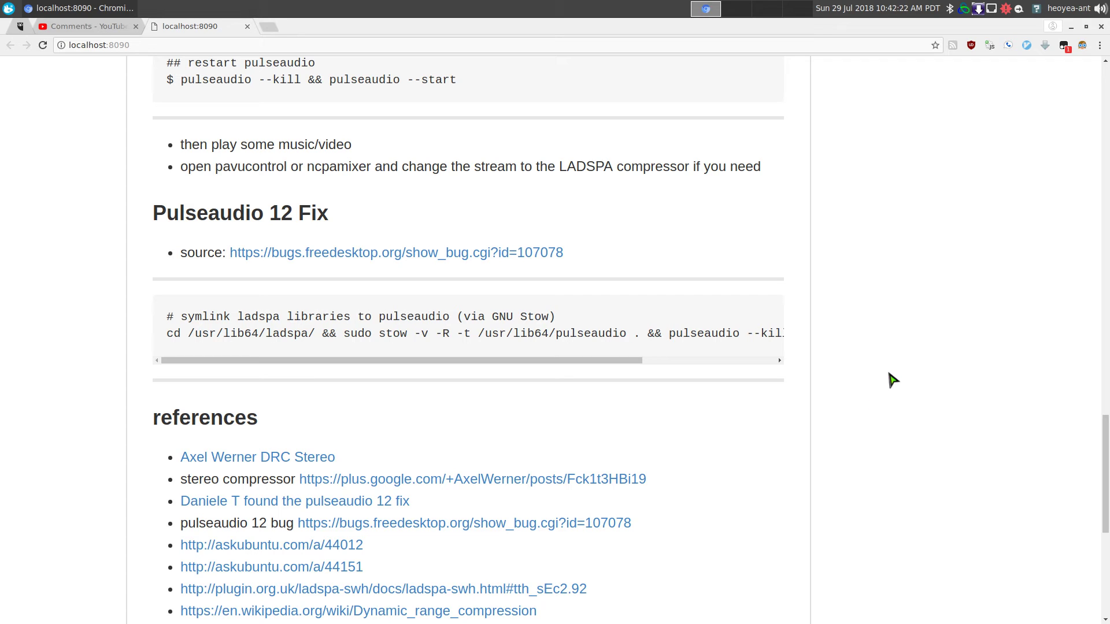
pyautogui.scroll(1, 670, 383)
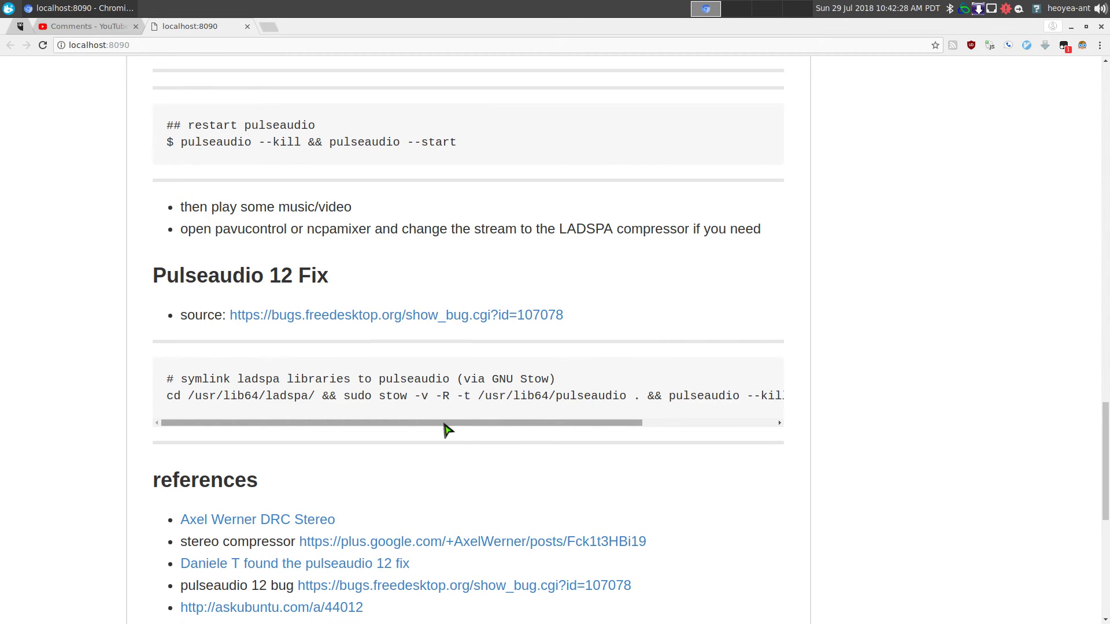
pyautogui.scroll(3, 446, 428)
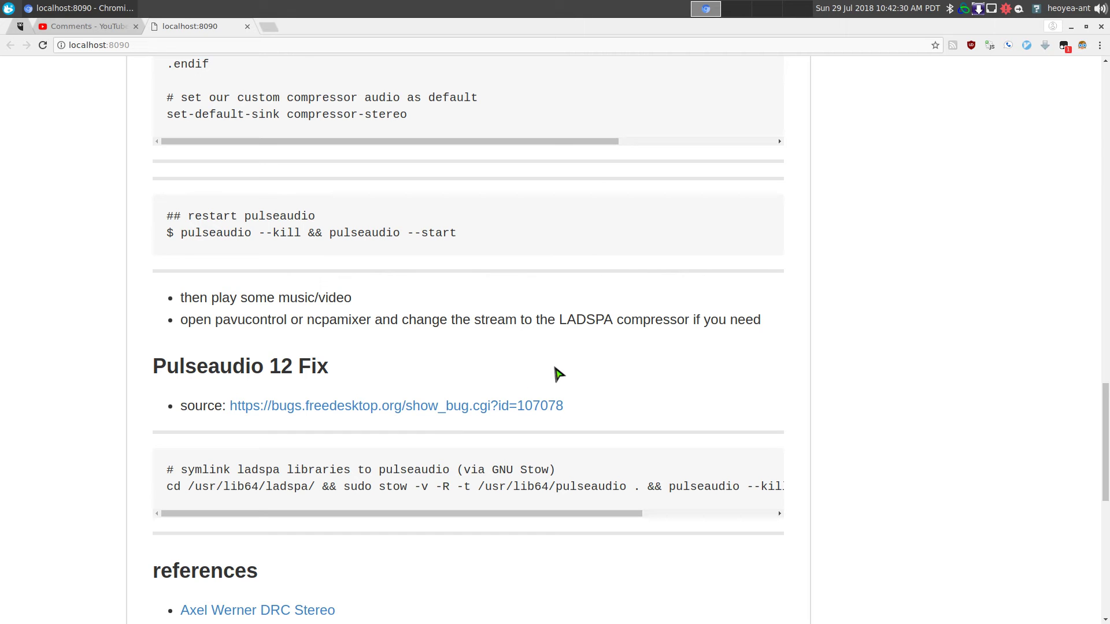
pyautogui.scroll(-1, 555, 372)
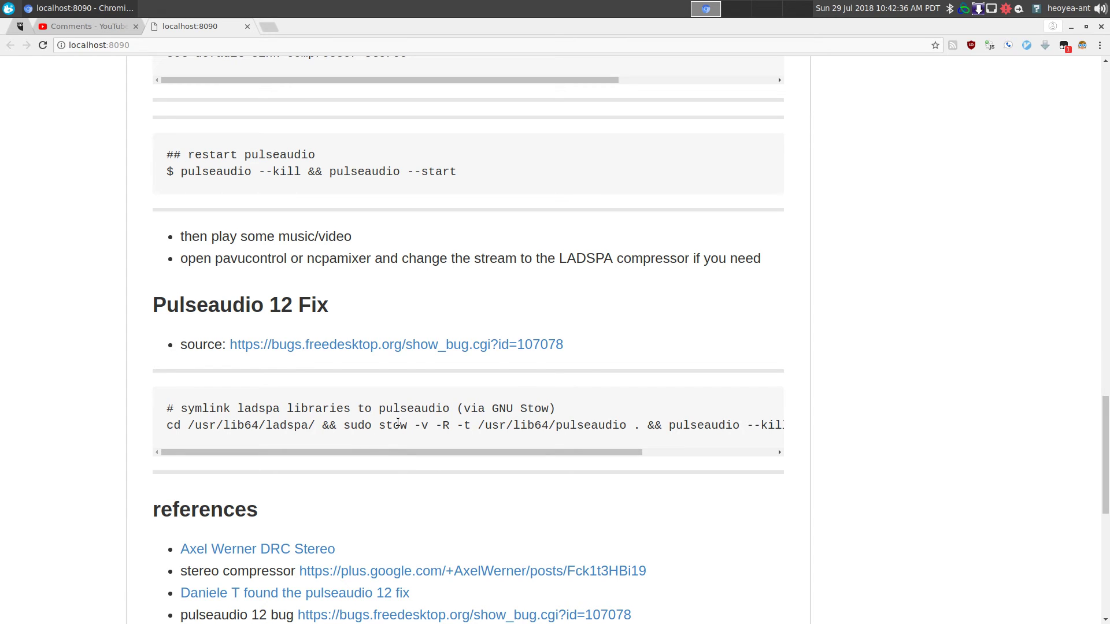
# Select the cd … sudo stow symlink command under the GNU Stow comment.
pyautogui.moveTo(497, 408); pyautogui.dragTo(552, 408)
pyautogui.doubleClick(541, 409)
pyautogui.moveTo(639, 427); pyautogui.dragTo(165, 427)
pyautogui.press('super+c')
# In a cleared xterm, run the pasted sudo stow -R command and enter the sudo password.
pyautogui.hotkey('alt', 'Tab')
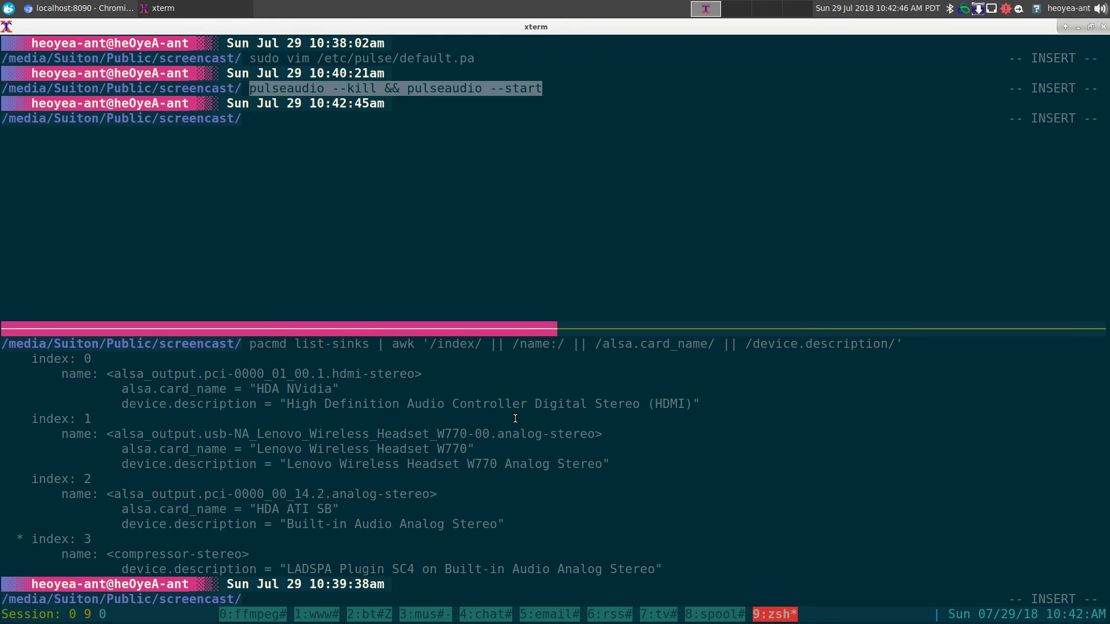
pyautogui.hotkey('ctrl', 'l')
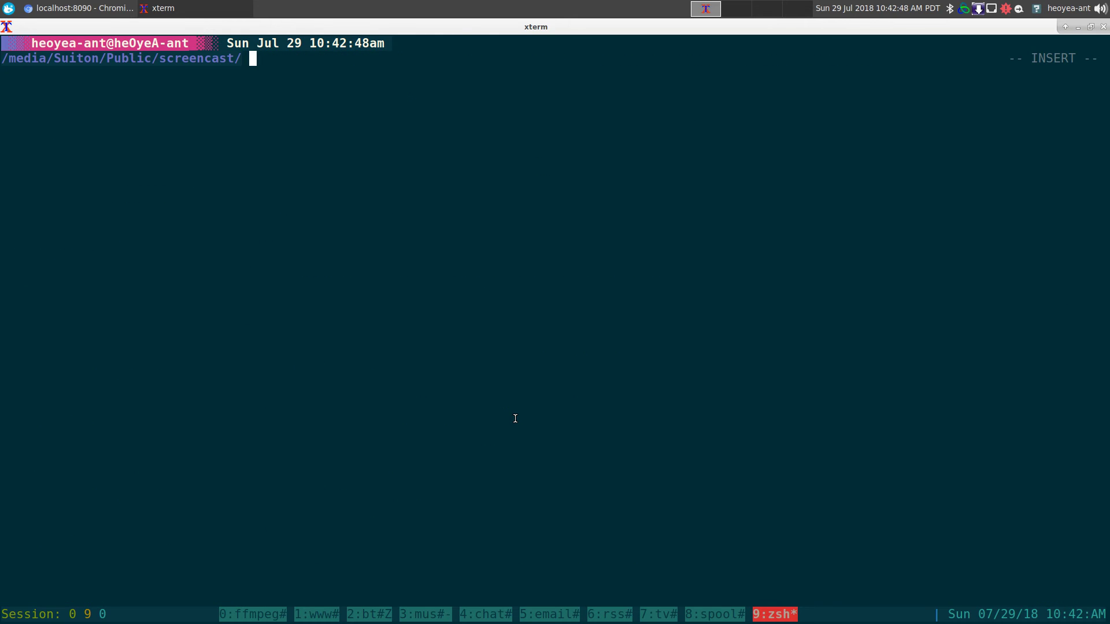
pyautogui.middleClick(697, 297)
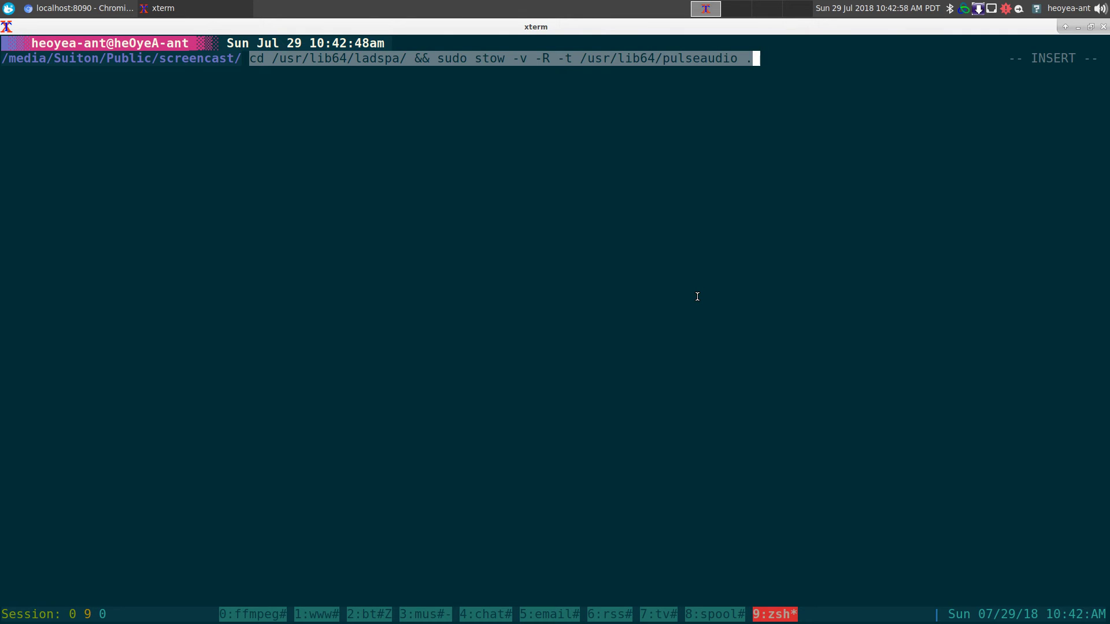
pyautogui.press('Return')
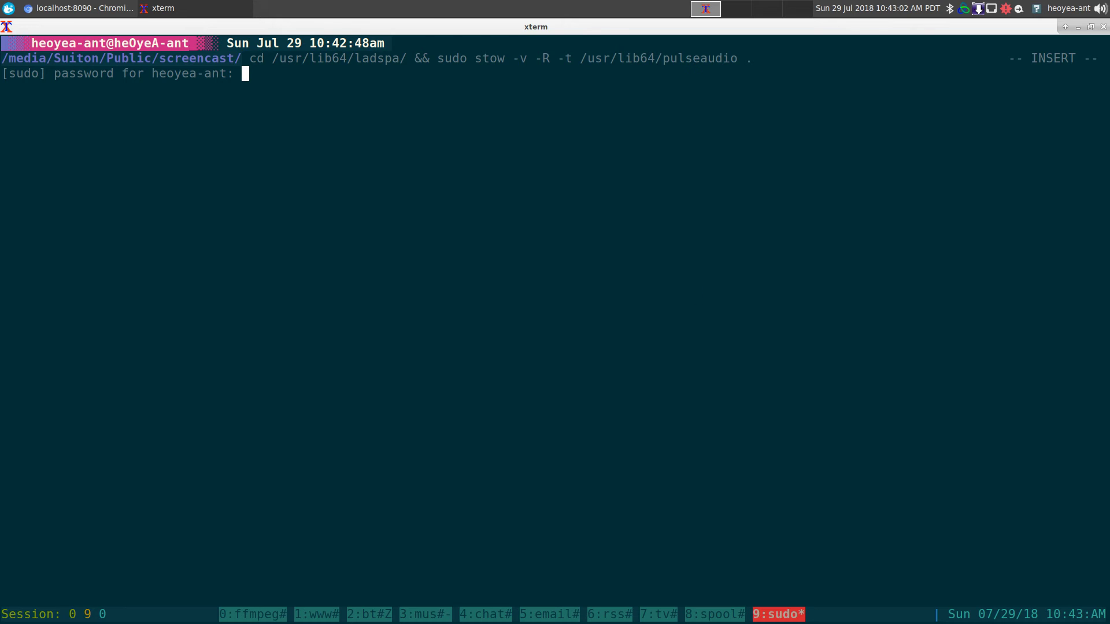
pyautogui.press('Return')
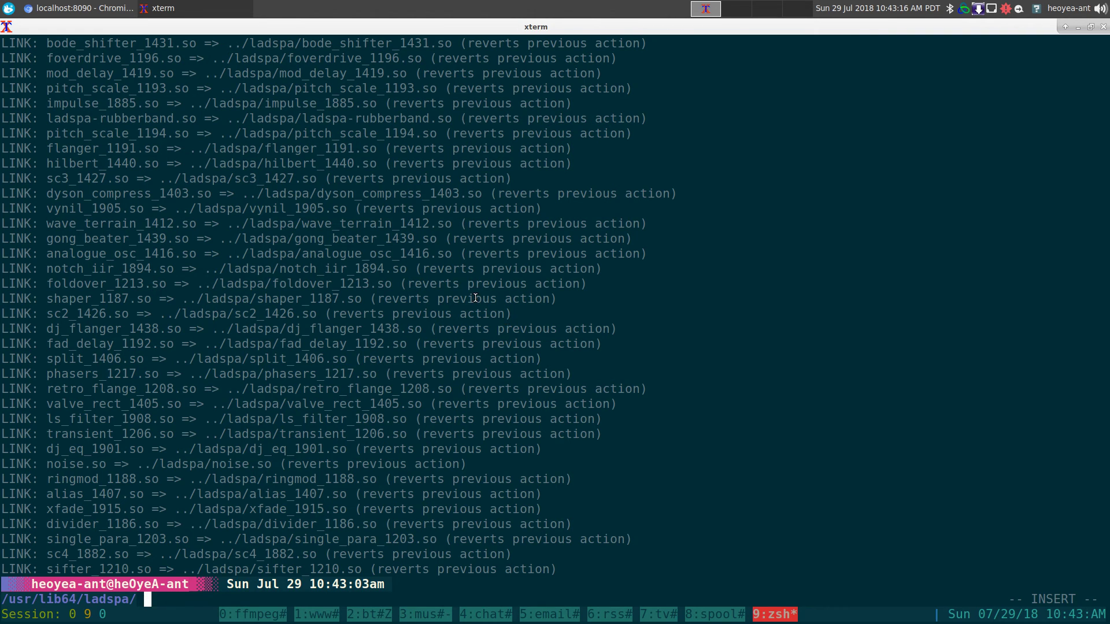
pyautogui.hotkey('alt', 'Tab')
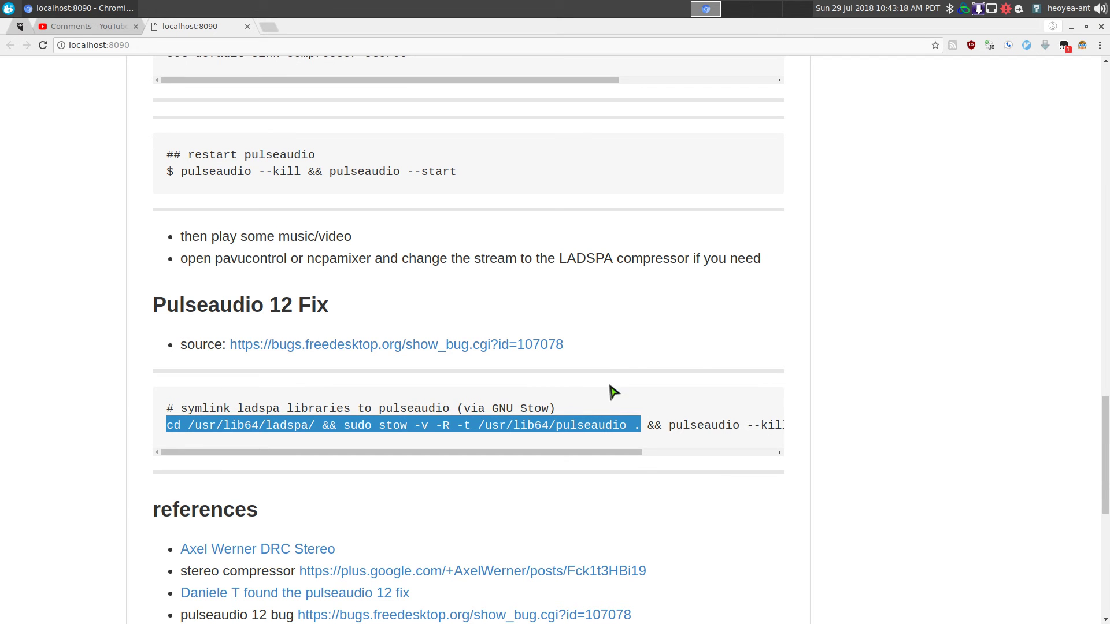
pyautogui.click(701, 336)
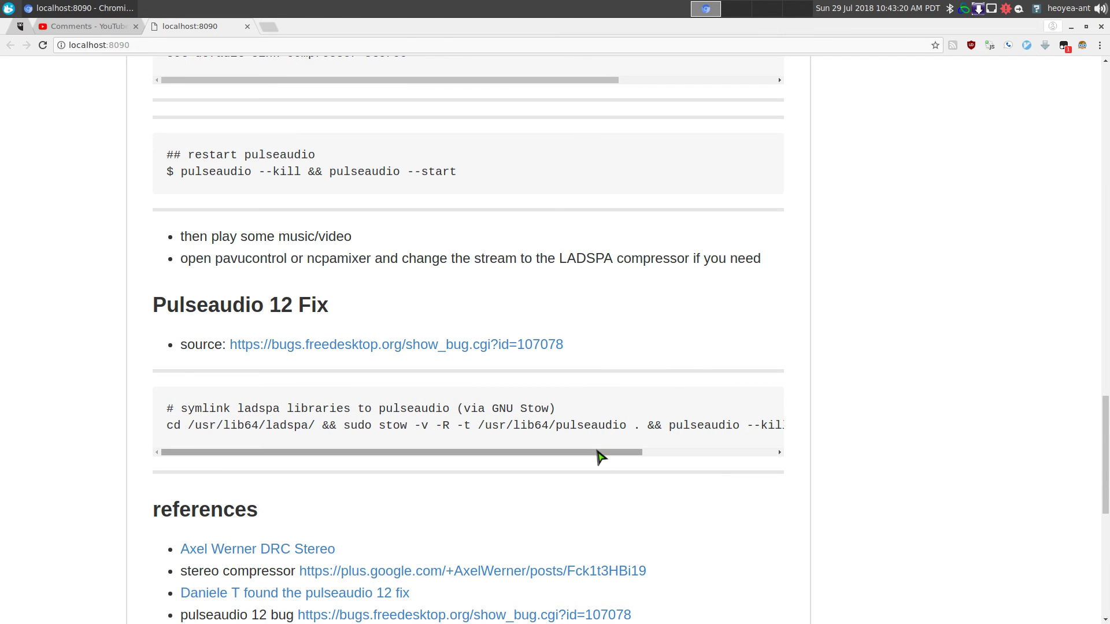
pyautogui.moveTo(598, 453); pyautogui.dragTo(466, 458)
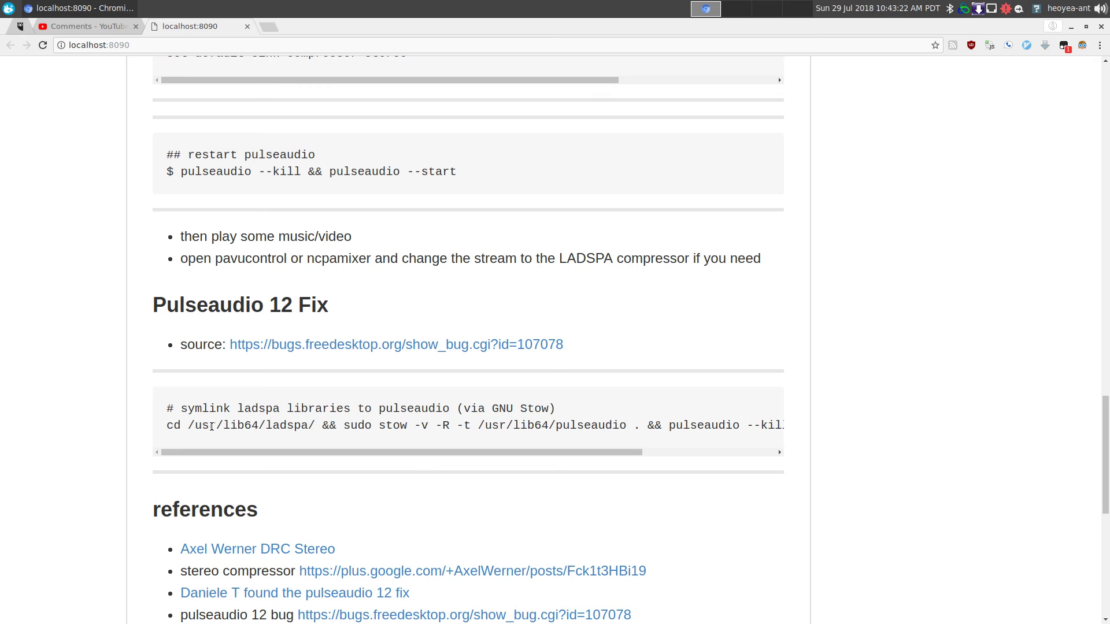
pyautogui.moveTo(210, 426); pyautogui.dragTo(598, 426)
pyautogui.moveTo(662, 442); pyautogui.dragTo(788, 431)
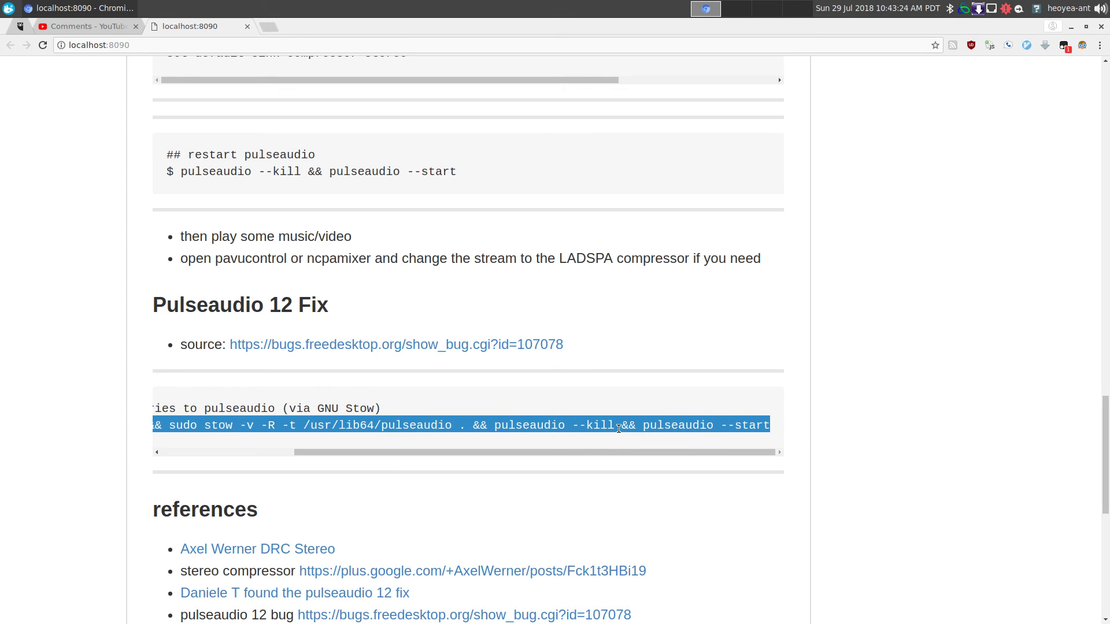
pyautogui.click(662, 445)
pyautogui.moveTo(674, 453); pyautogui.dragTo(487, 466)
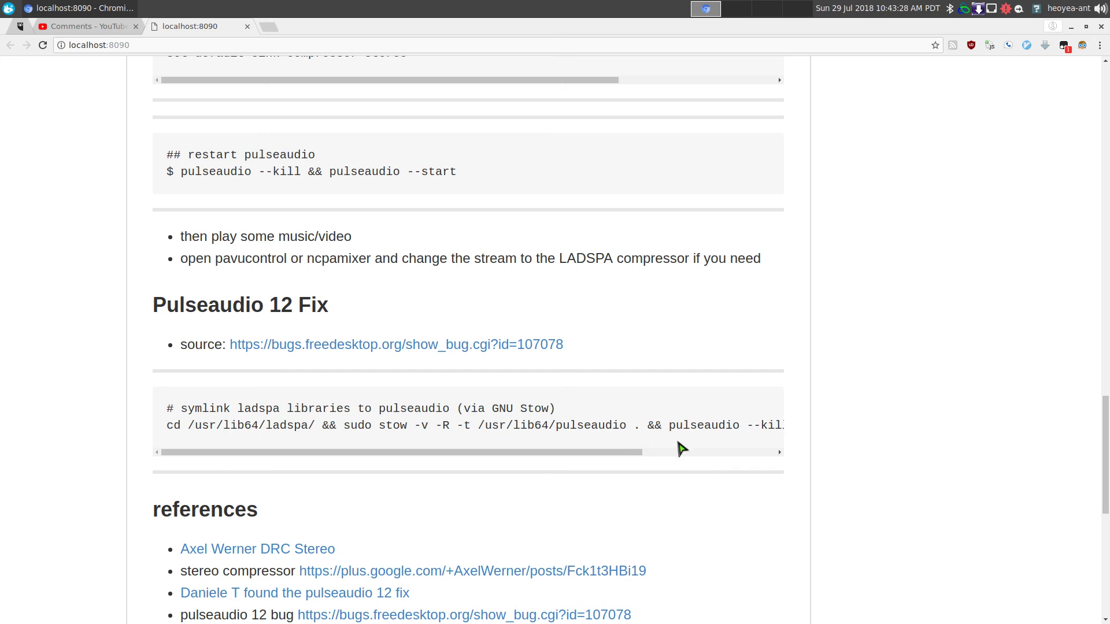
pyautogui.moveTo(620, 452); pyautogui.dragTo(470, 476)
pyautogui.press('F12')
# Run sudo stow -v -D -t /usr/lib64/pulseaudio . to remove the symlinks, then return to Chromium.
pyautogui.hotkey('ctrl', 'l')
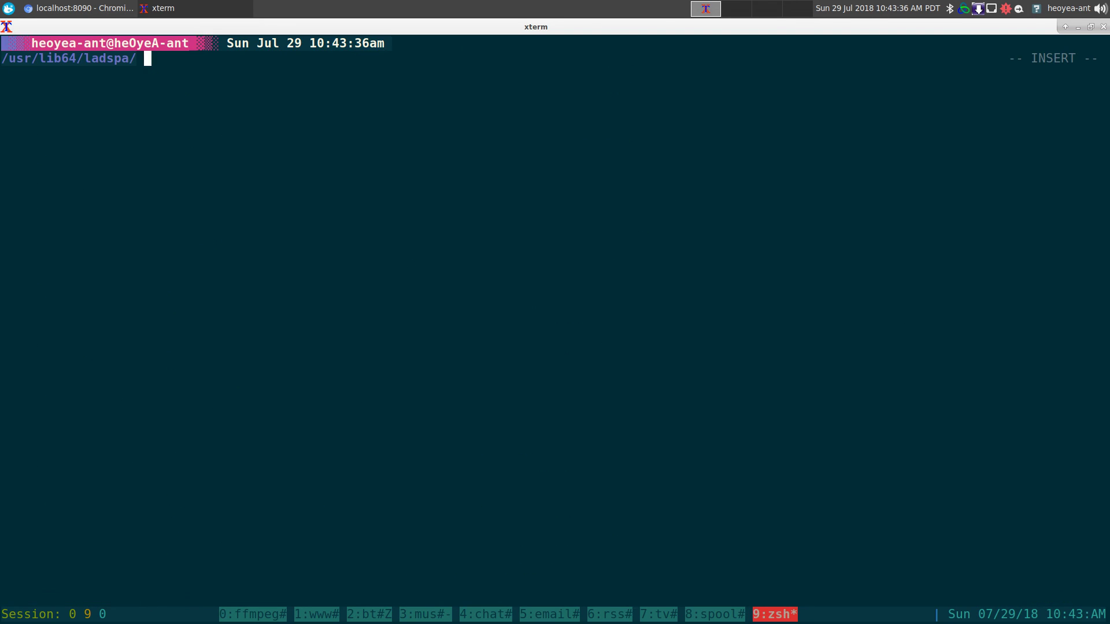
pyautogui.middleClick(907, 330)
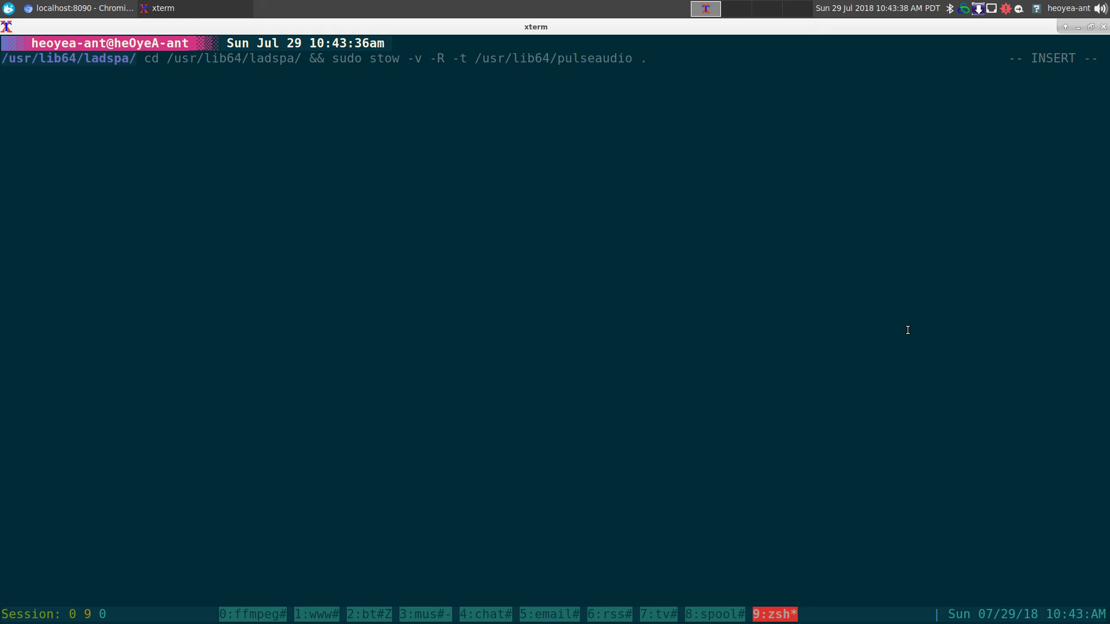
pyautogui.press('Left')
pyautogui.press('Left')
pyautogui.press('Left')
pyautogui.press('Left')
pyautogui.press('Left')
pyautogui.press('Left')
pyautogui.press('Left')
pyautogui.press('Left')
pyautogui.press('Left')
pyautogui.press('Left')
pyautogui.press('Left')
pyautogui.press('Left')
pyautogui.press('Left')
pyautogui.press('Left')
pyautogui.press('Left')
pyautogui.press('Left')
pyautogui.press('Left')
pyautogui.press('Left')
pyautogui.press('Left')
pyautogui.press('Left')
pyautogui.press('BackSpace')
pyautogui.write('D')
pyautogui.press('Return')
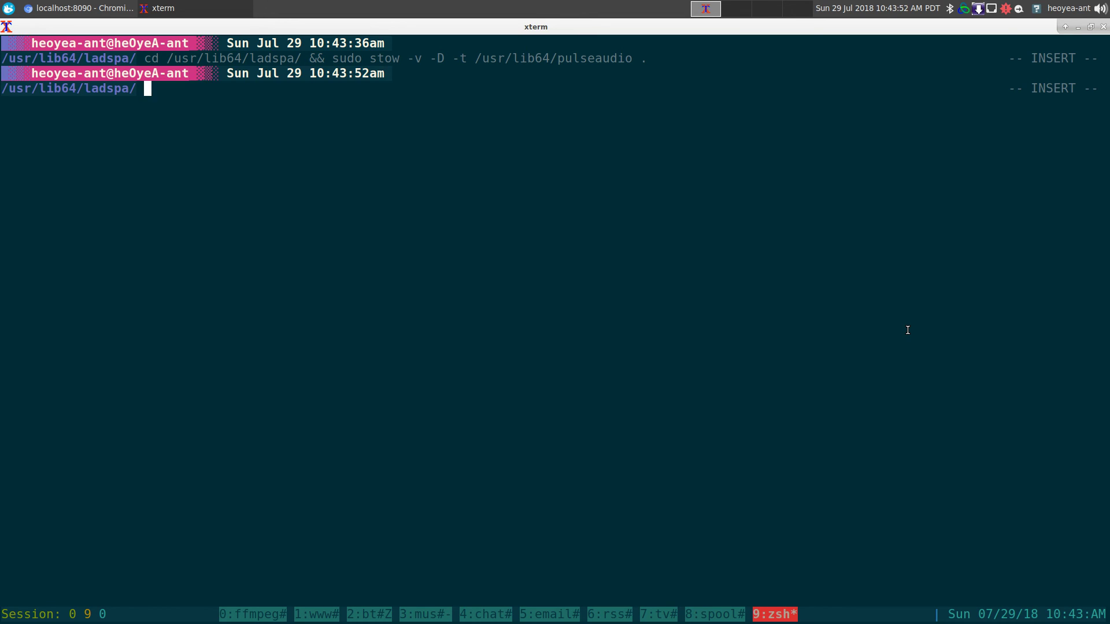
pyautogui.hotkey('ctrl', 'l')
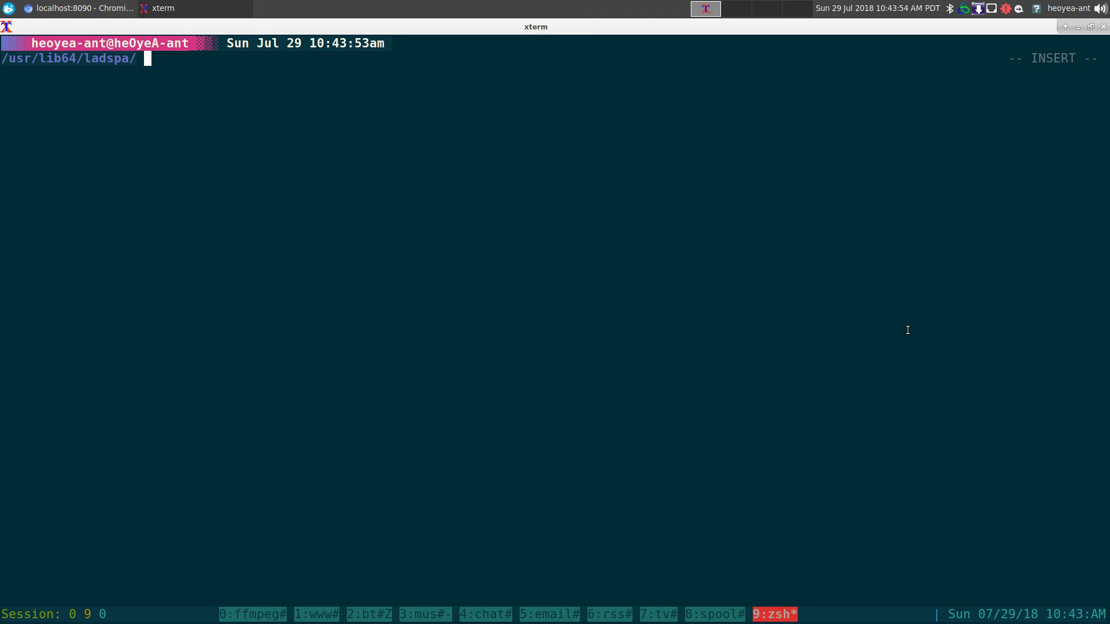
pyautogui.hotkey('alt', 'Tab')
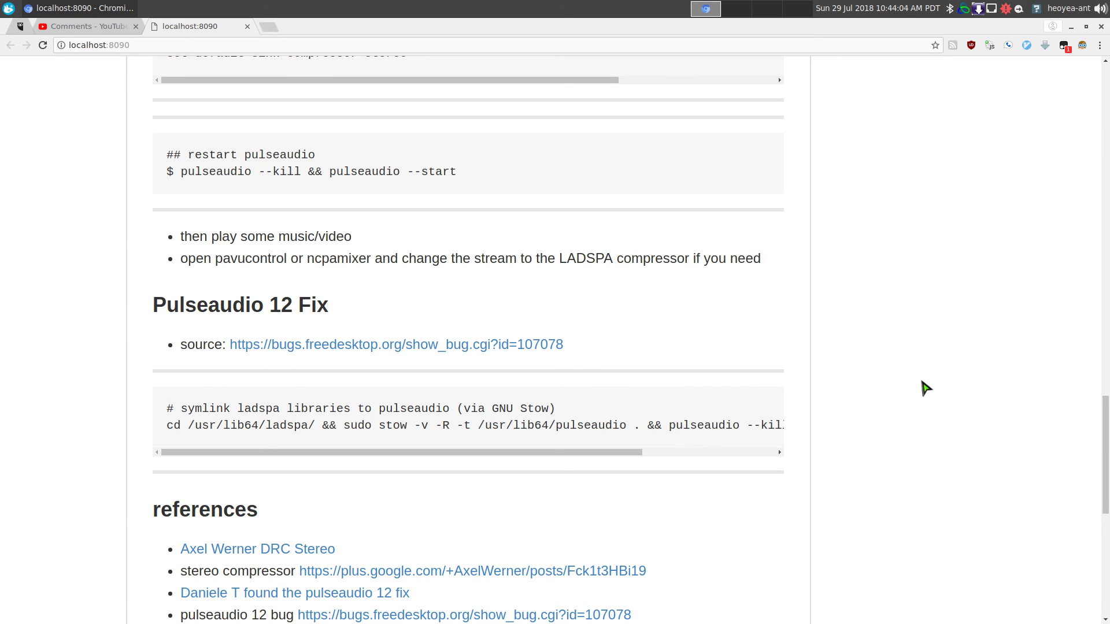
pyautogui.scroll(-1, 925, 388)
pyautogui.scroll(3, 925, 387)
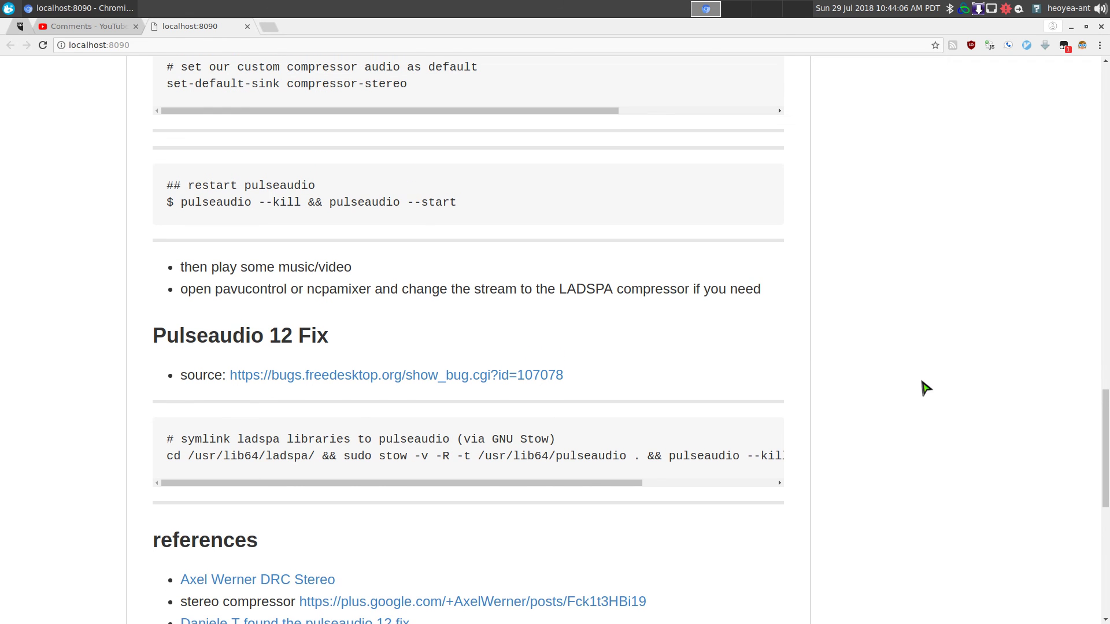